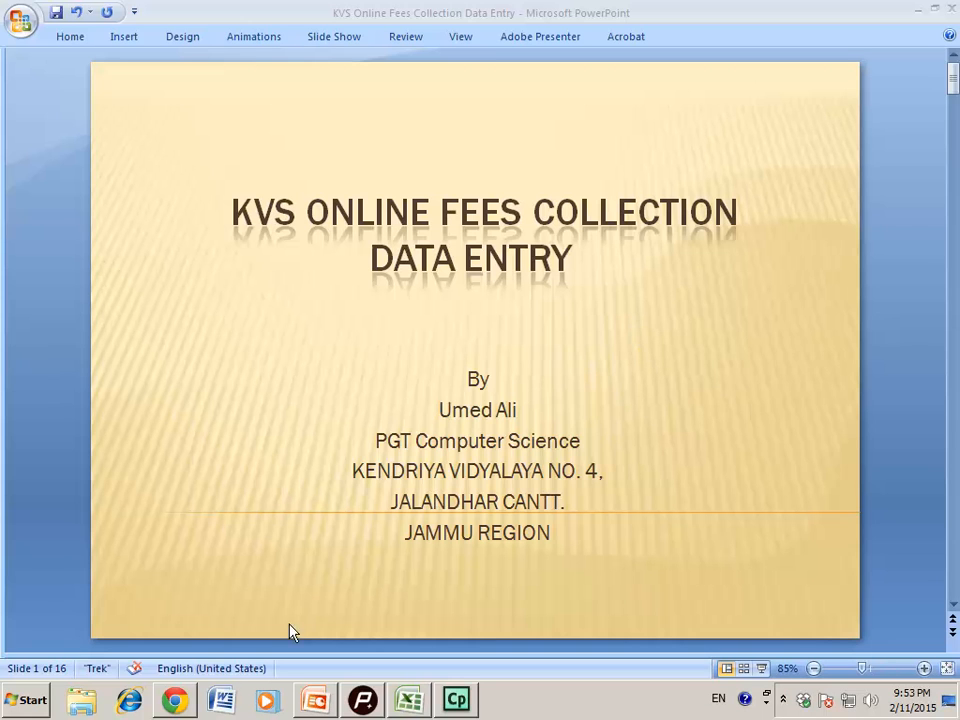
Search Google for 'KVS ONLINE FEES COLLECTION'
click(174, 700)
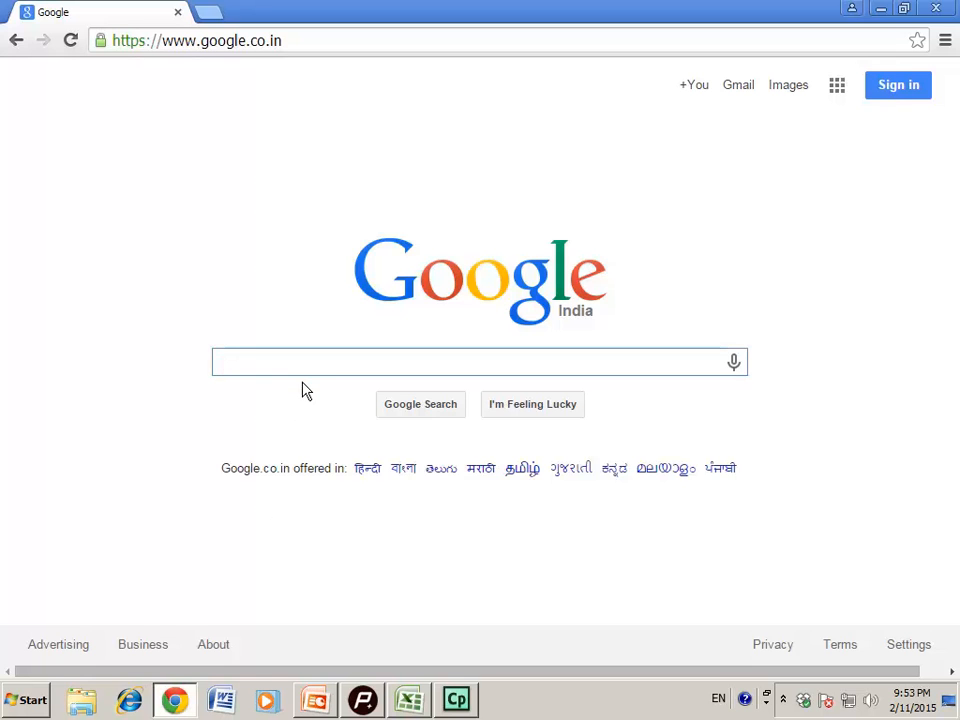
text(KC)
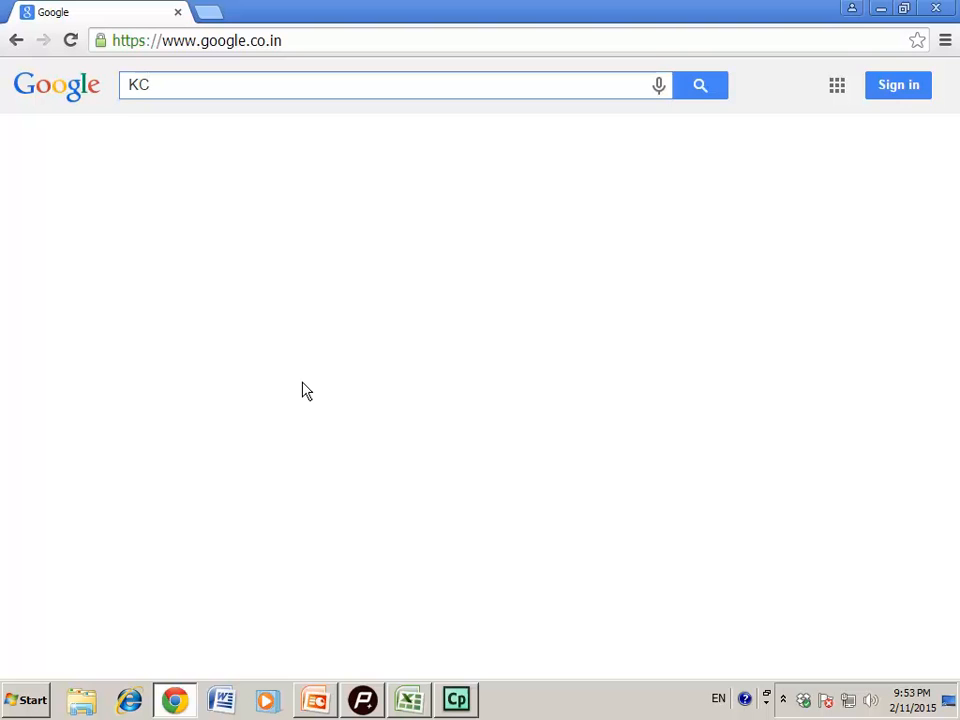
key(BackSpace)
text(VS ONL)
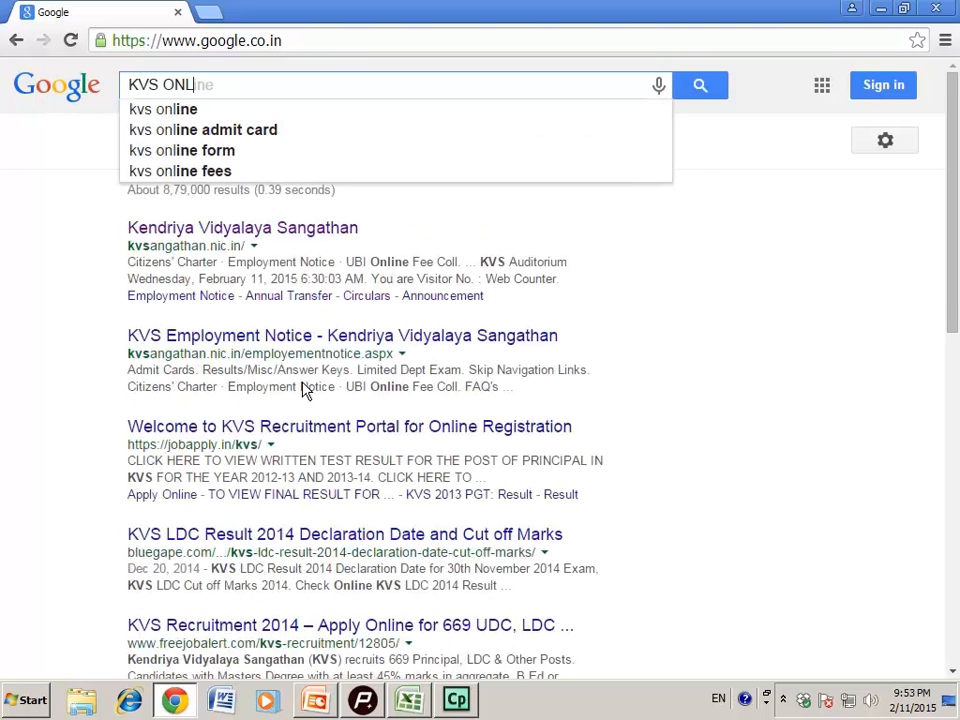
text(INE FEES )
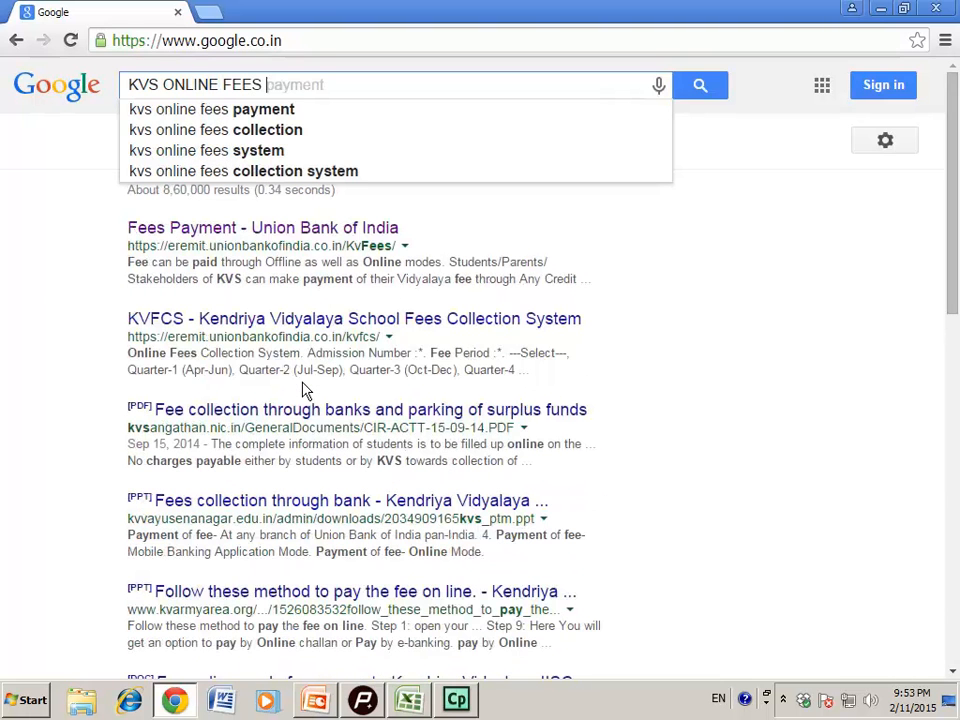
text(COLLECTION)
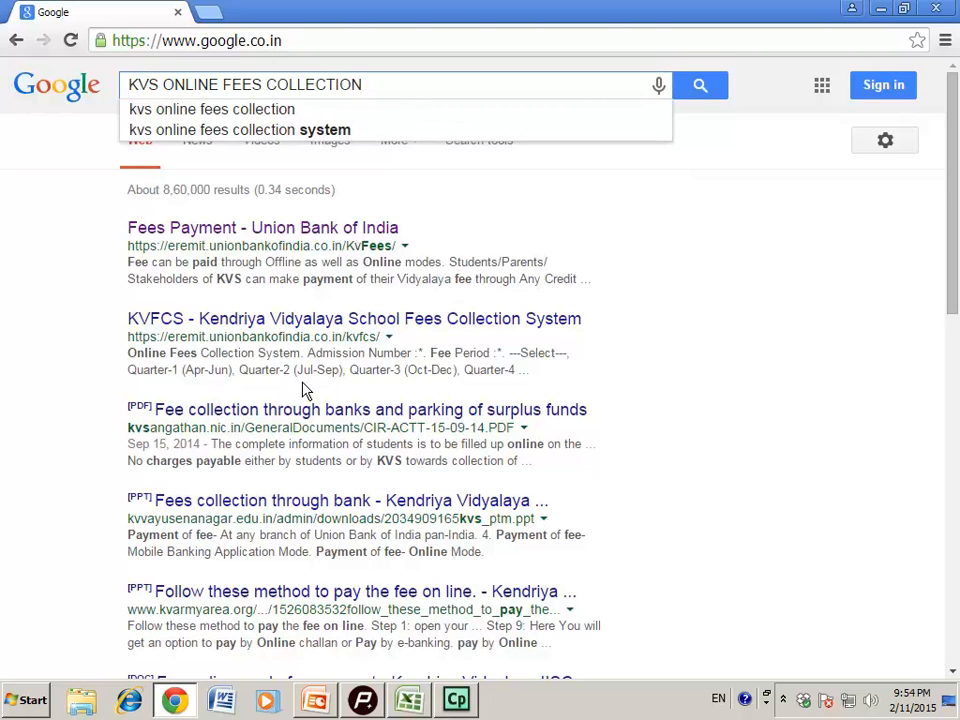
key(Return)
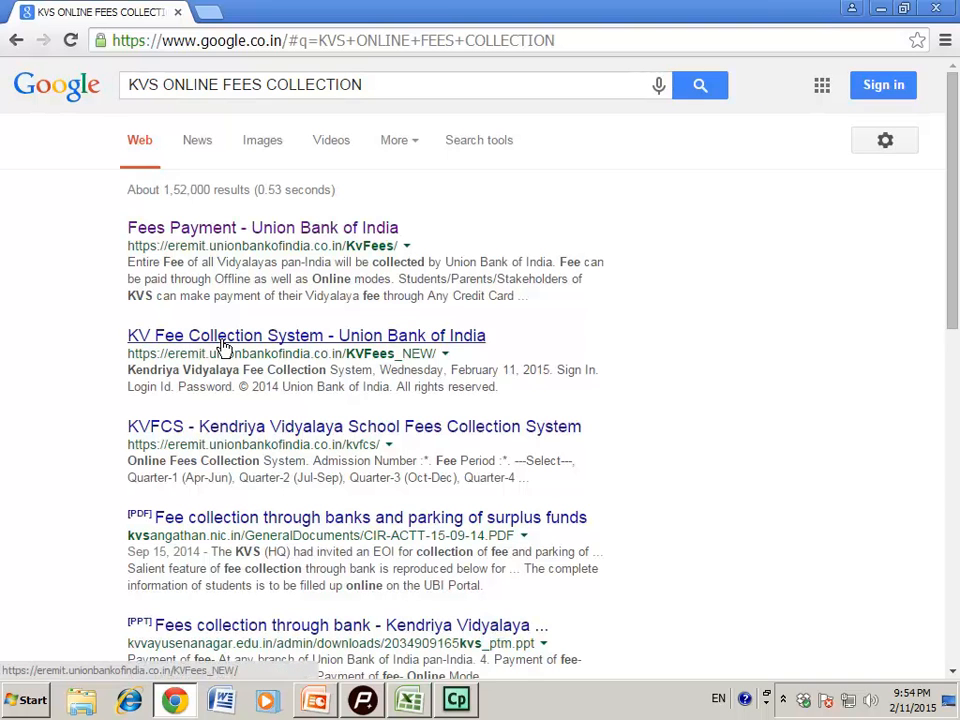
Open the KV Fee Collection System – Union Bank of India result and enter the school's login ID and password
click(388, 341)
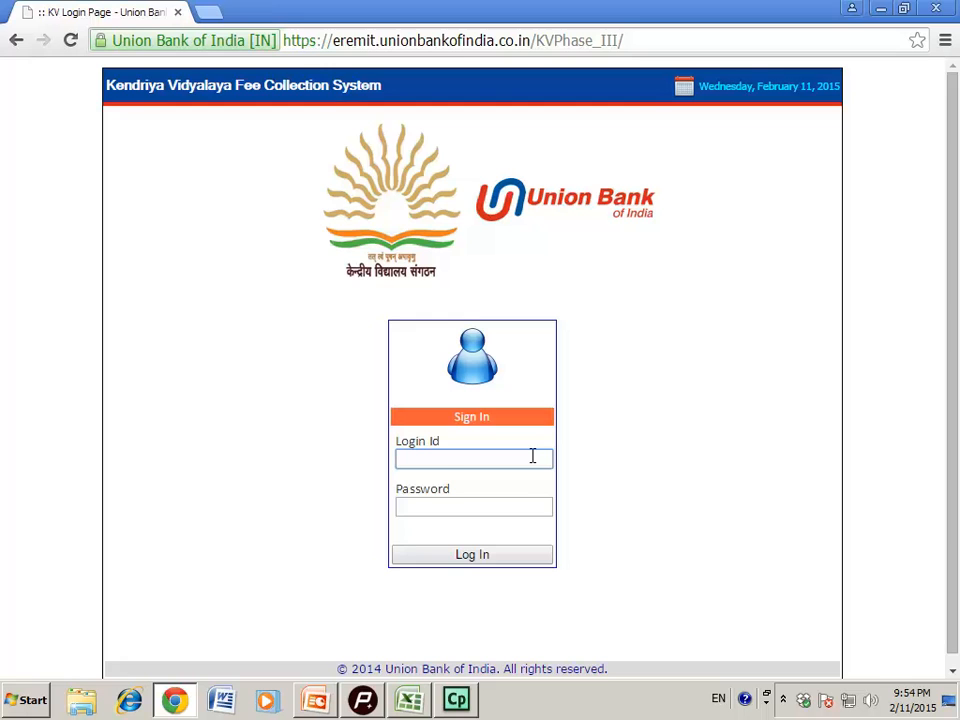
text(S1)
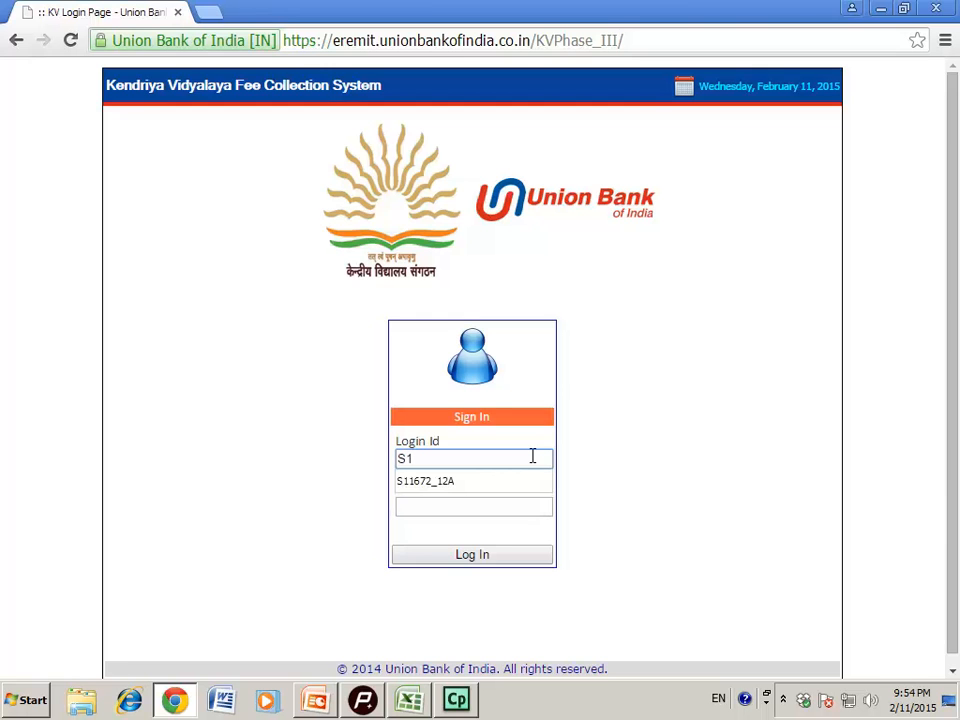
text(1672_12A)
click(482, 506)
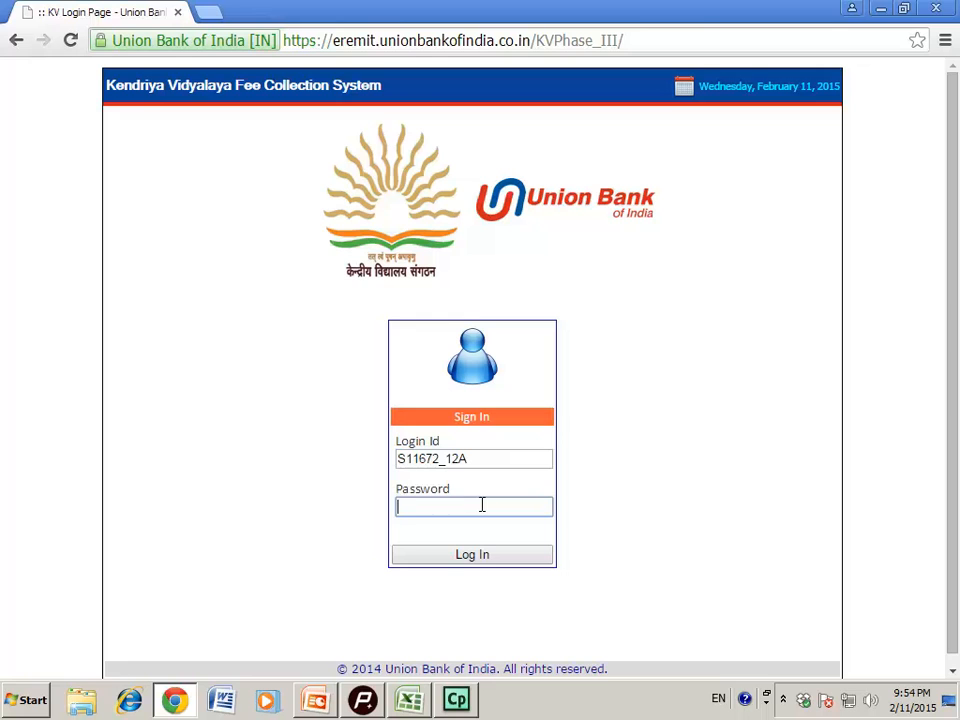
text(••)
text(•••••••••)
Retype the password after the login fails with 'Invalid Password (Case Sensitive)'
click(472, 555)
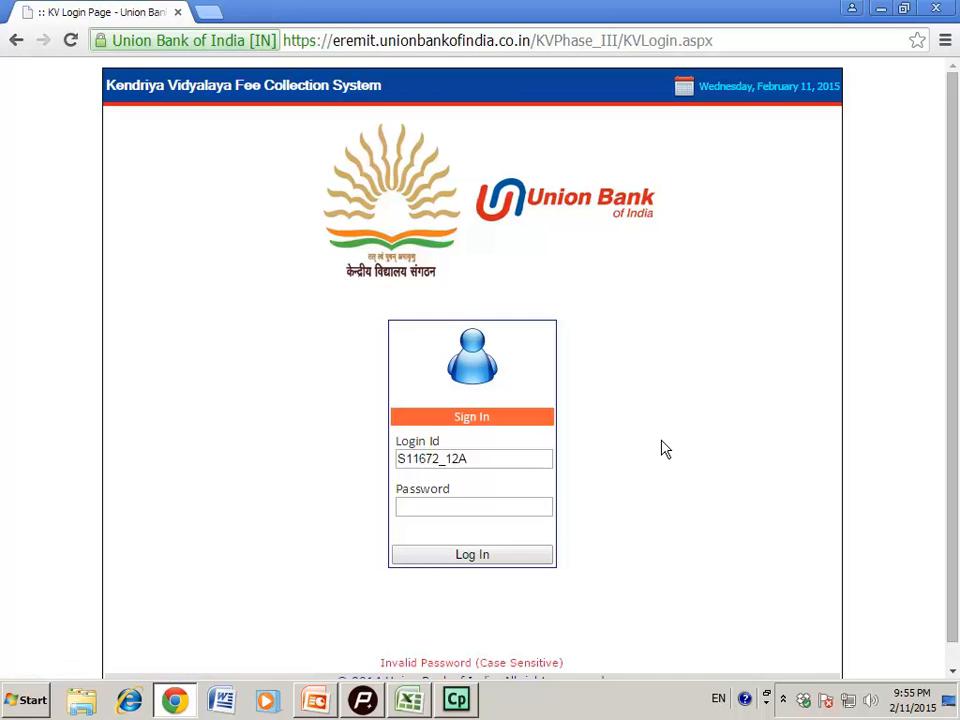
scroll(664, 450, down, 1)
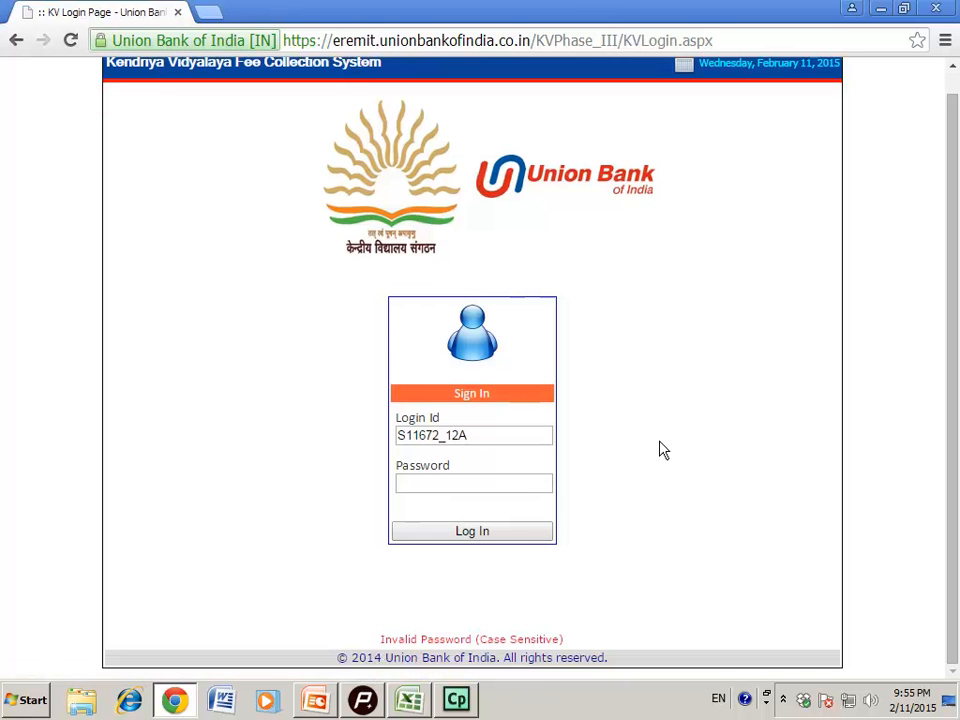
click(445, 482)
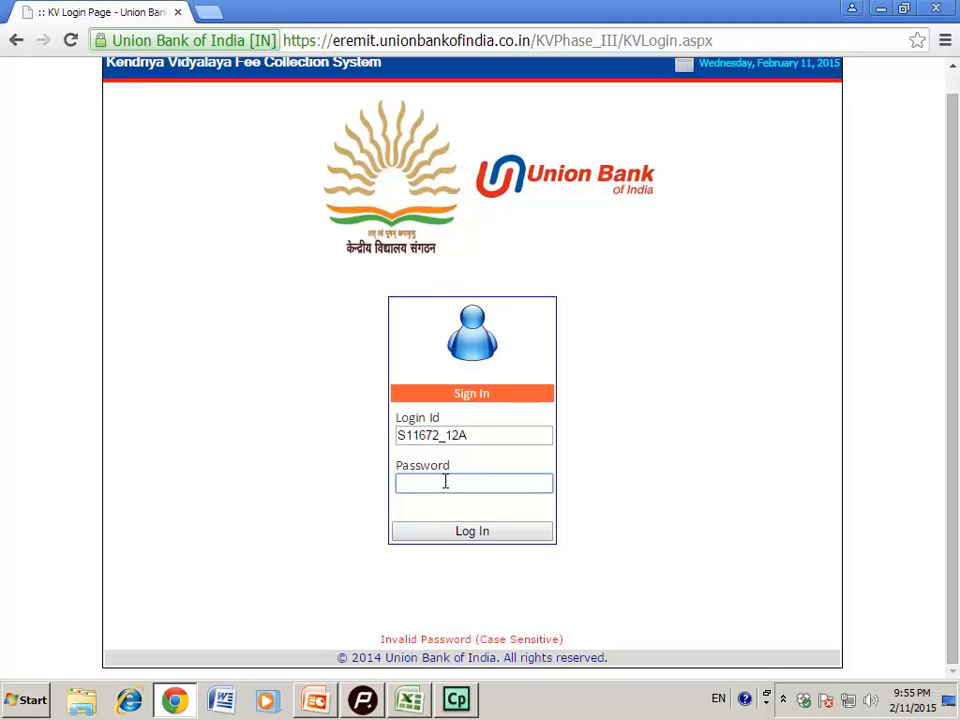
text(••)
text(••••••••)
Log in to the school account and decline Chrome's offer to save the password
click(480, 537)
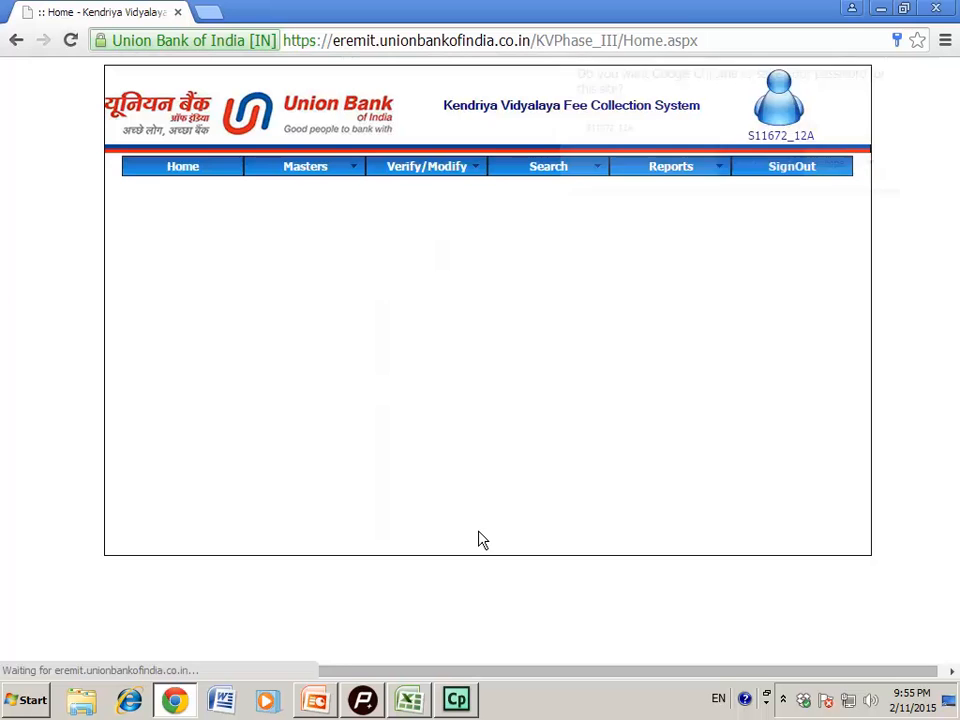
click(840, 172)
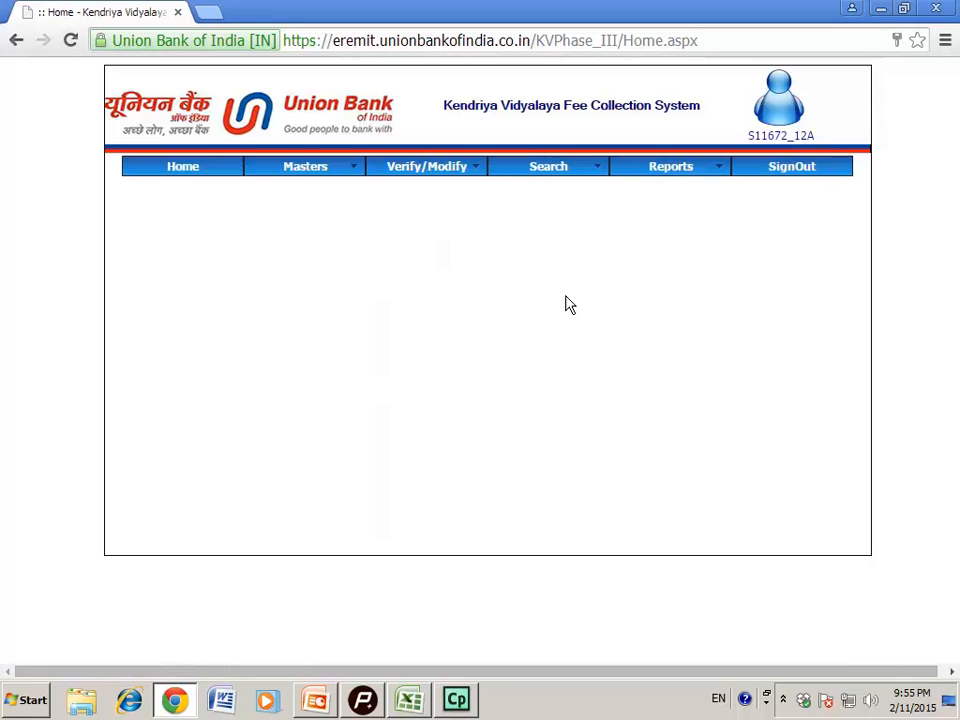
mouse_move(321, 169)
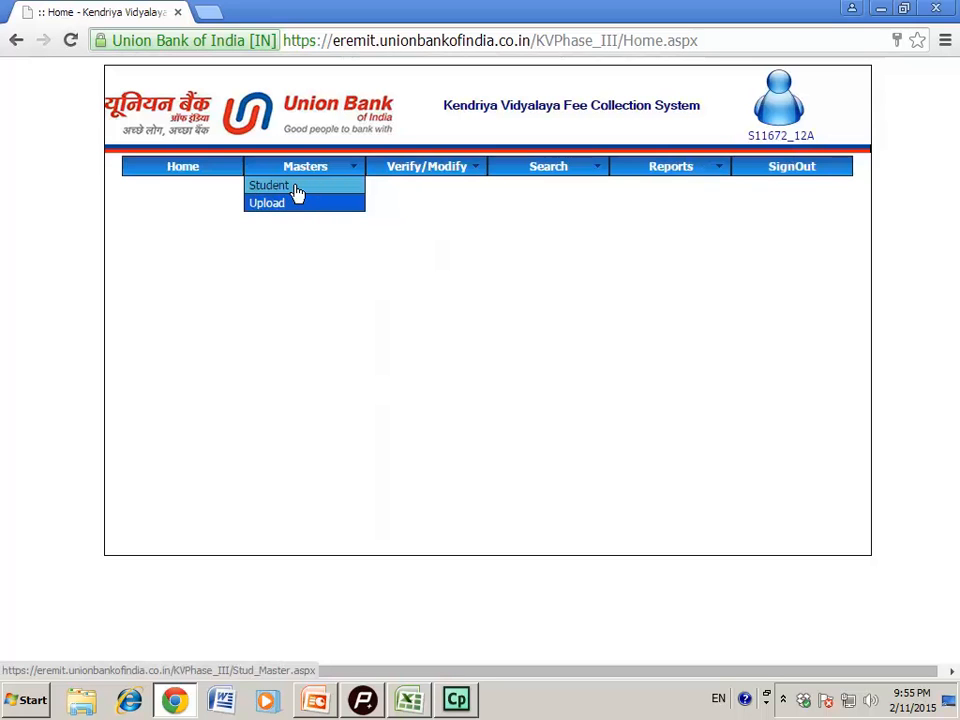
Start a new Masters > Student entry with admission year 2010 and the student's admission number
click(305, 191)
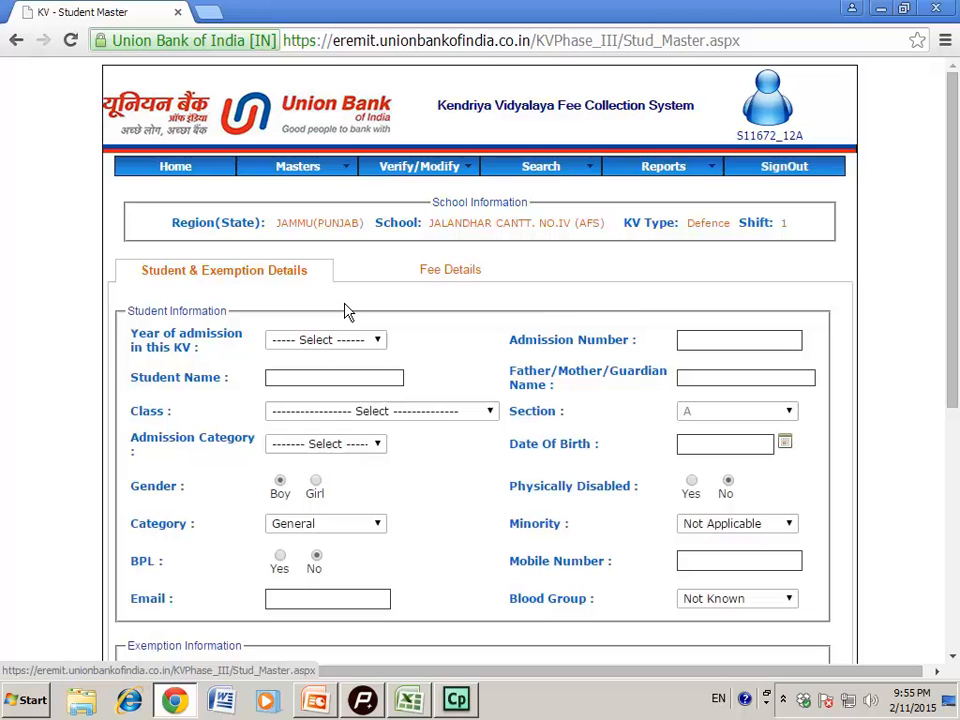
click(381, 345)
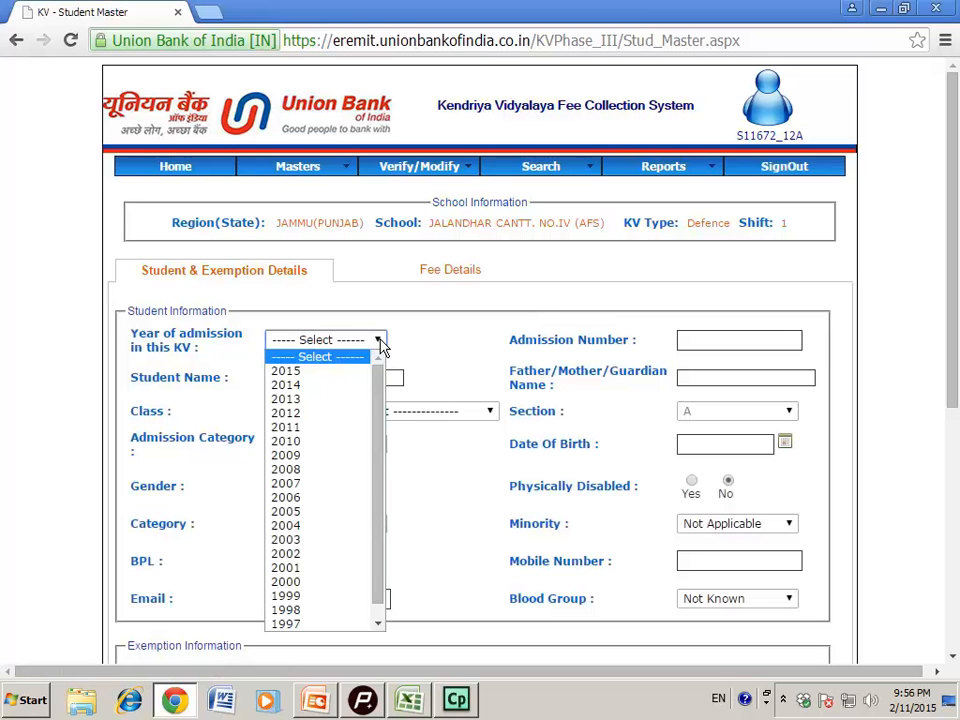
click(322, 442)
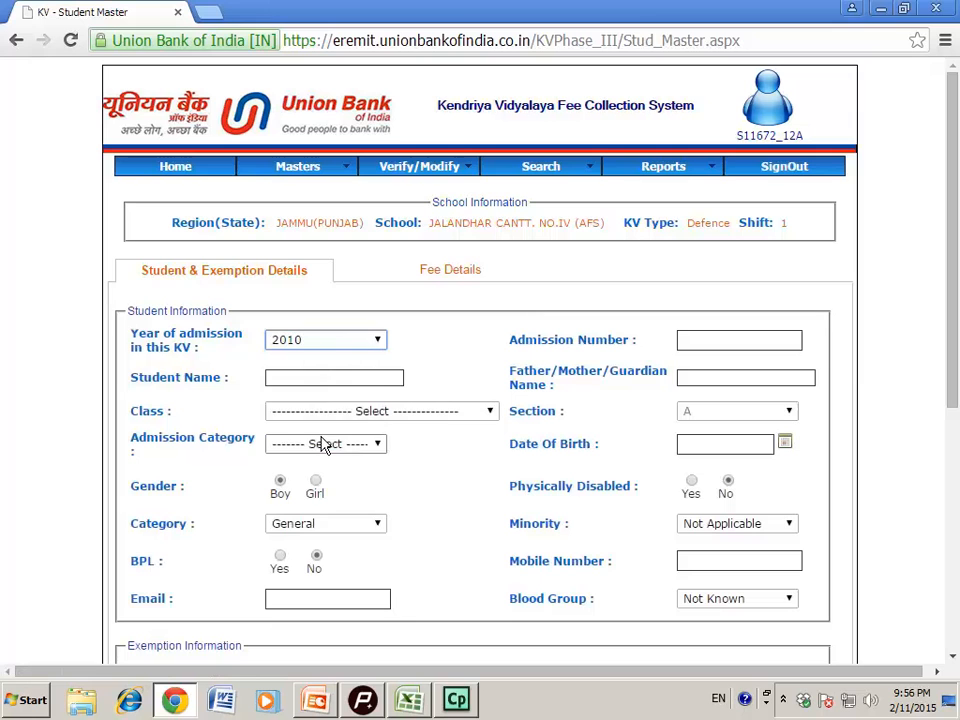
click(707, 341)
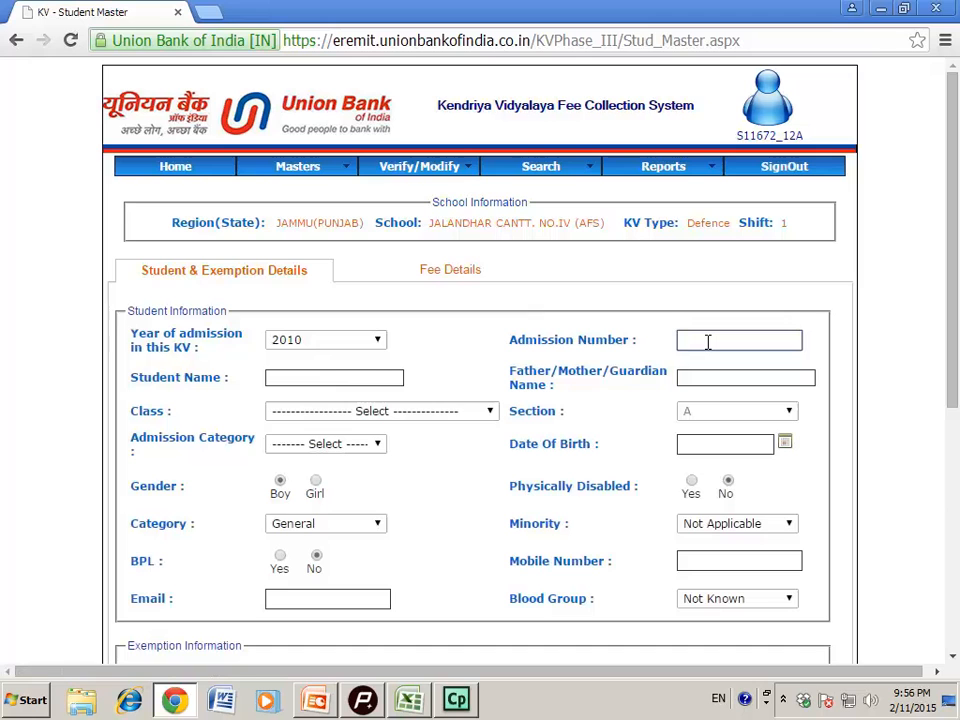
click(294, 377)
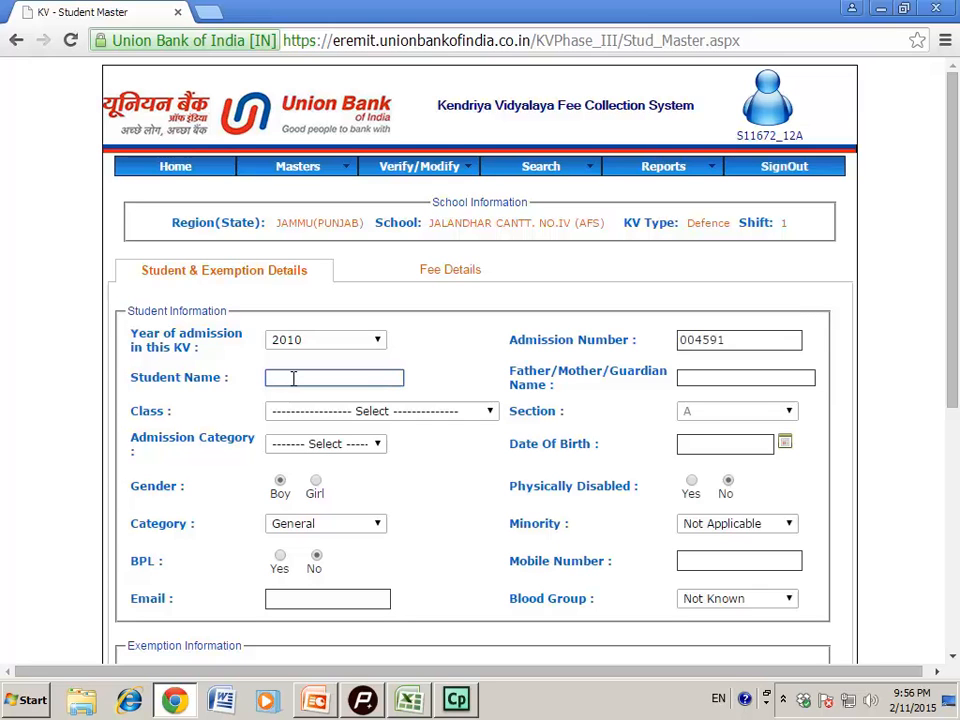
Enter the student's and guardian's names and choose class XII - Science without Computer Sc./I.P
click(702, 376)
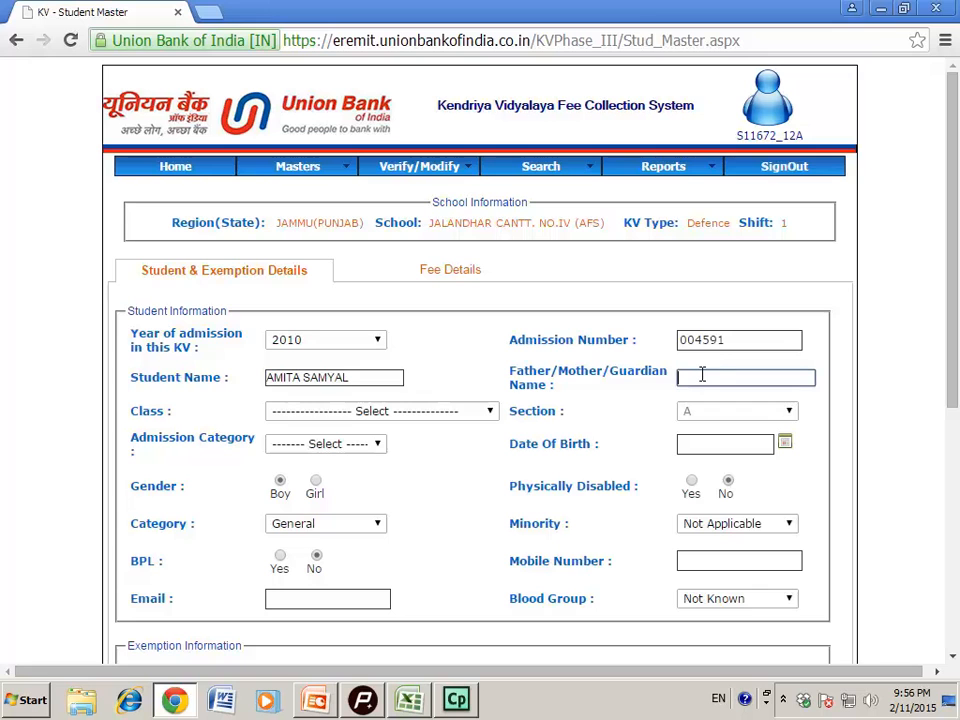
text(GULJARILAL)
click(490, 418)
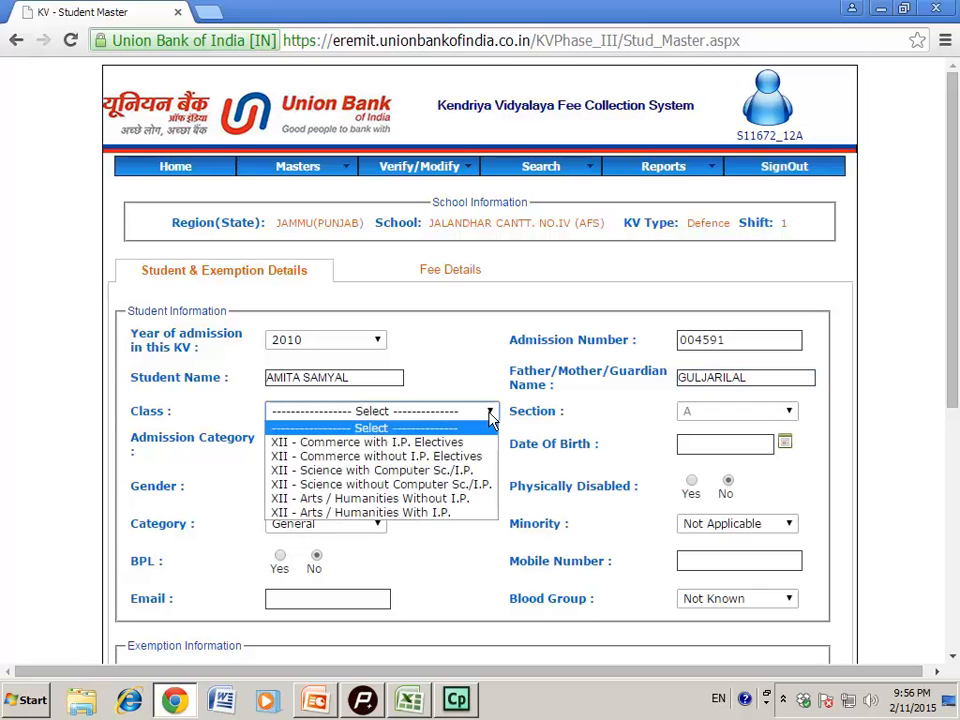
click(433, 486)
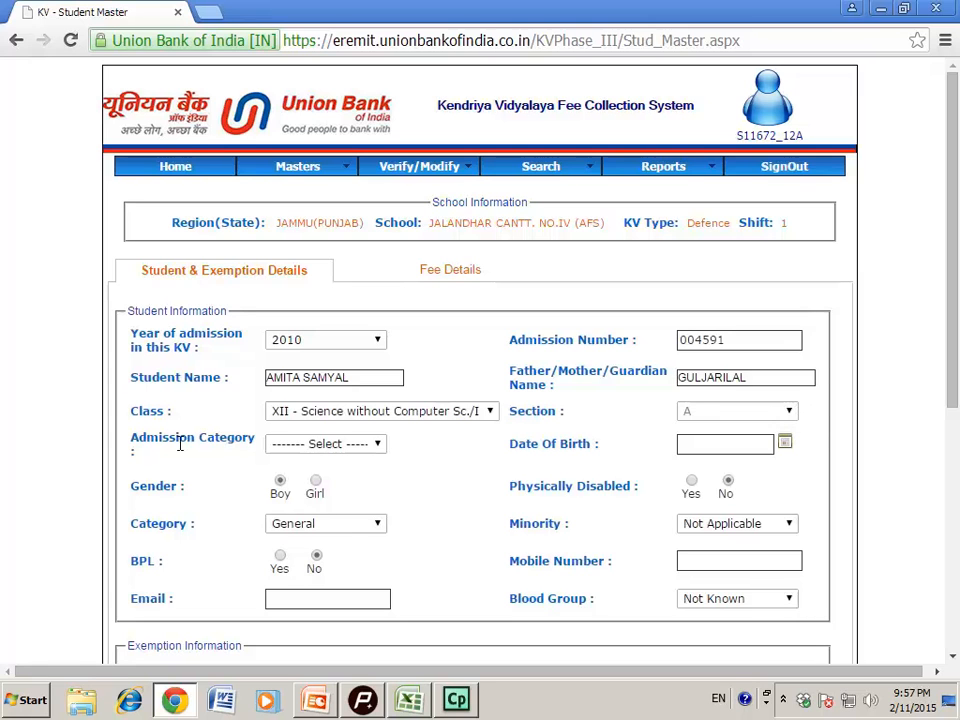
click(379, 451)
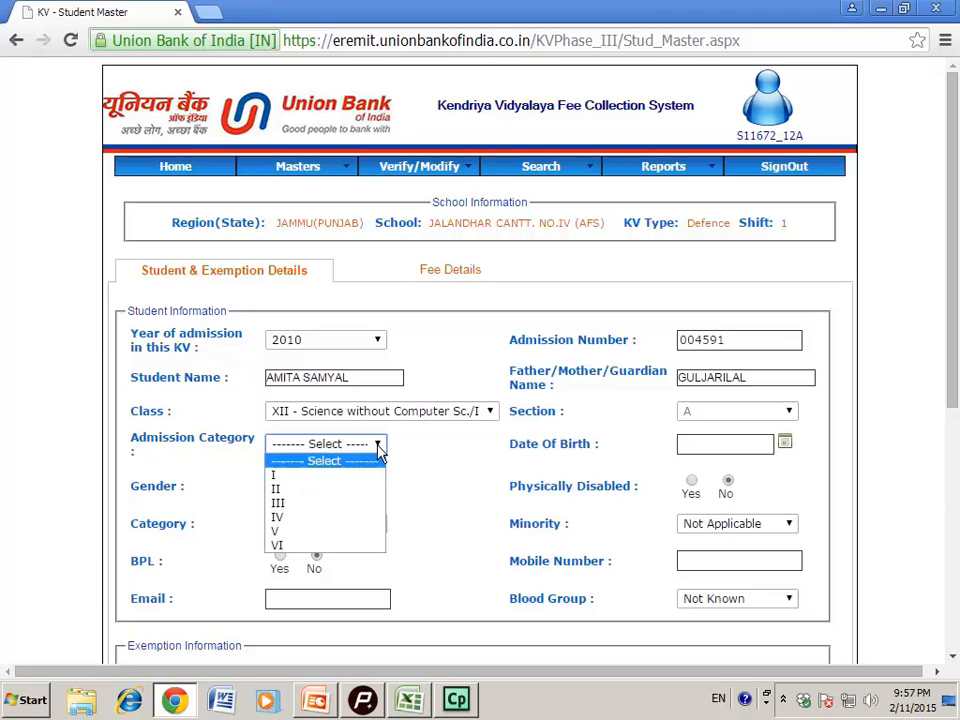
click(301, 541)
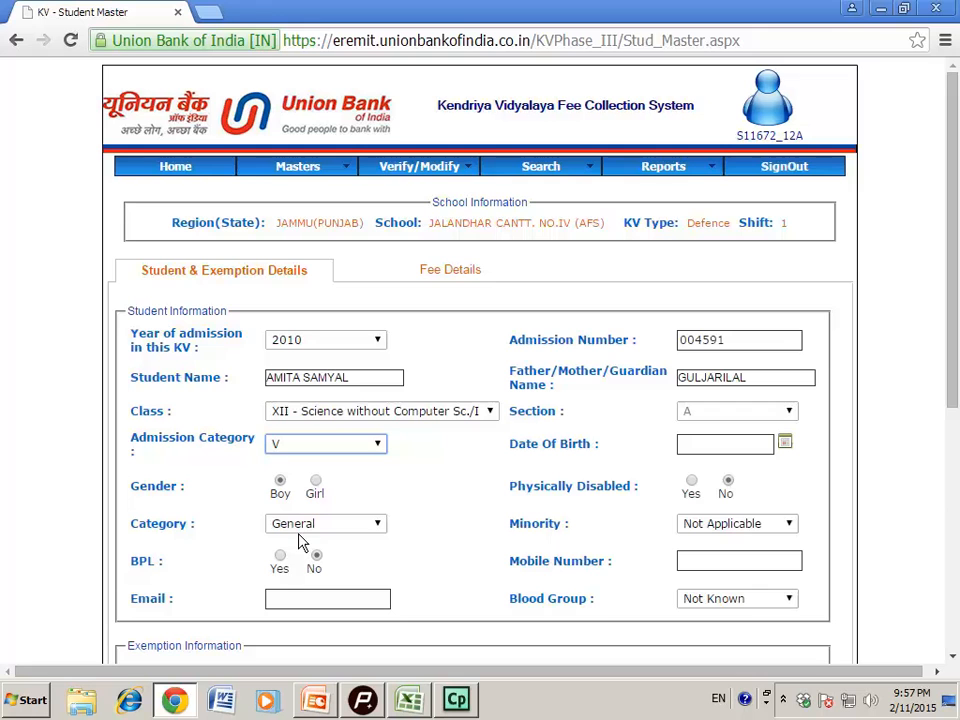
click(721, 450)
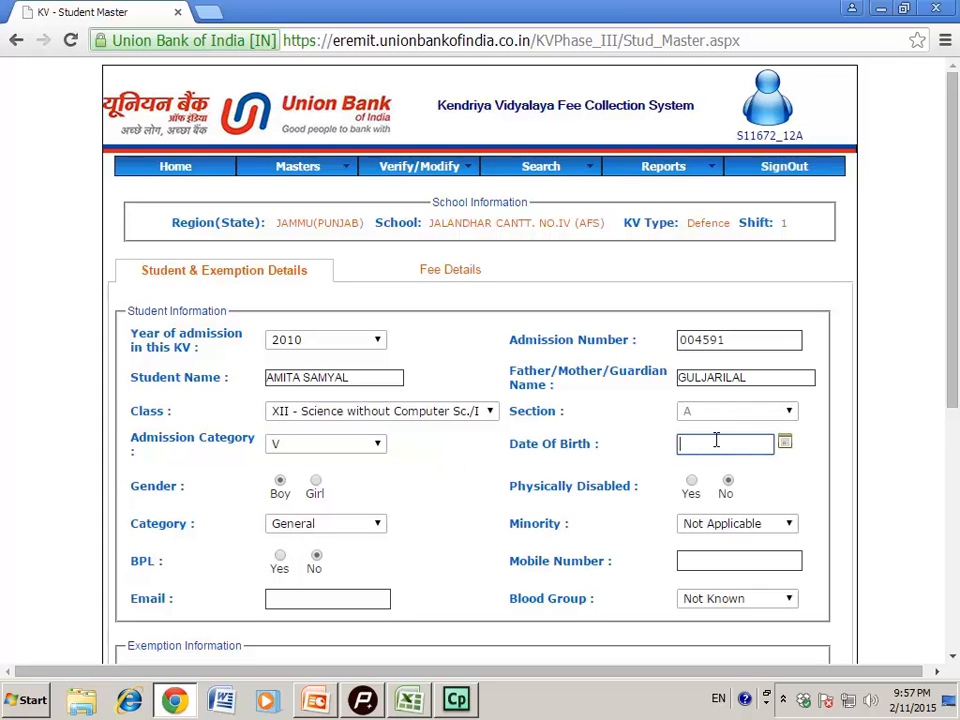
click(786, 446)
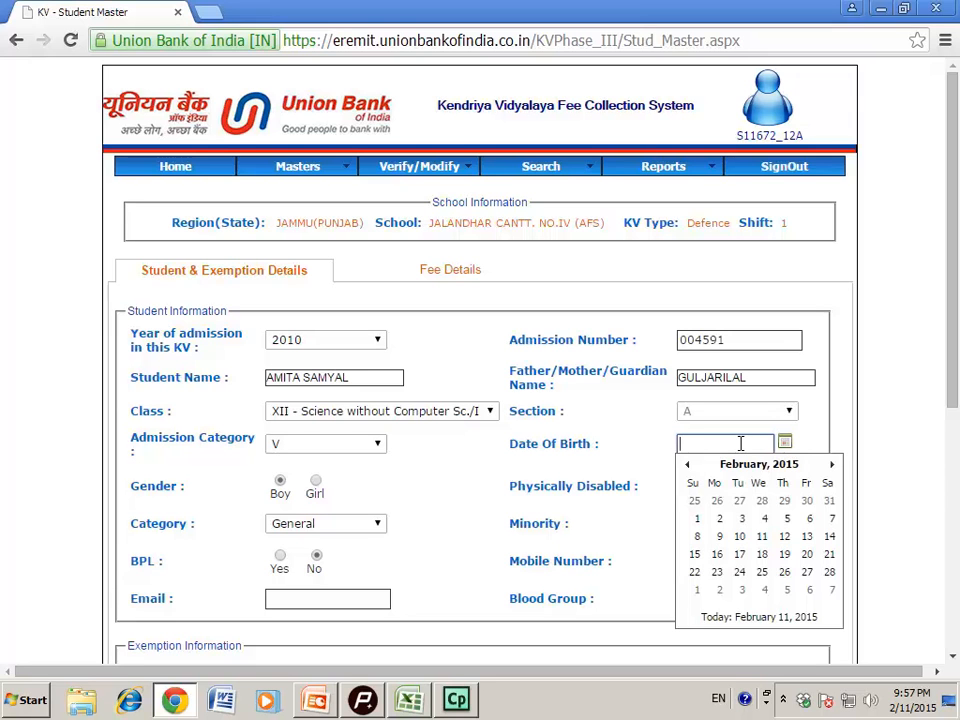
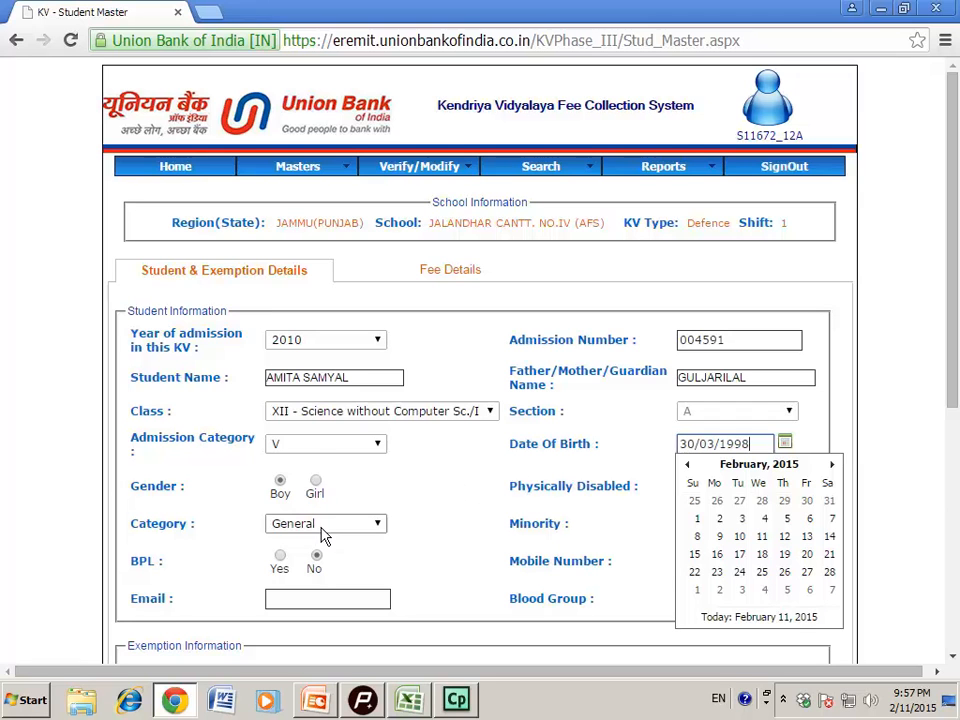
click(316, 484)
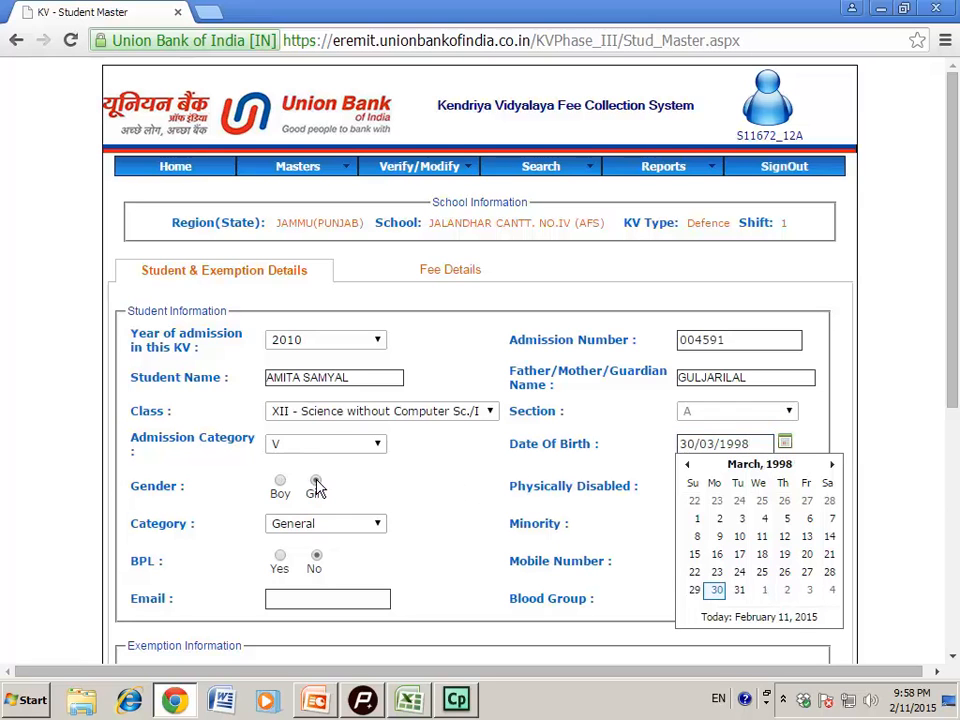
click(758, 441)
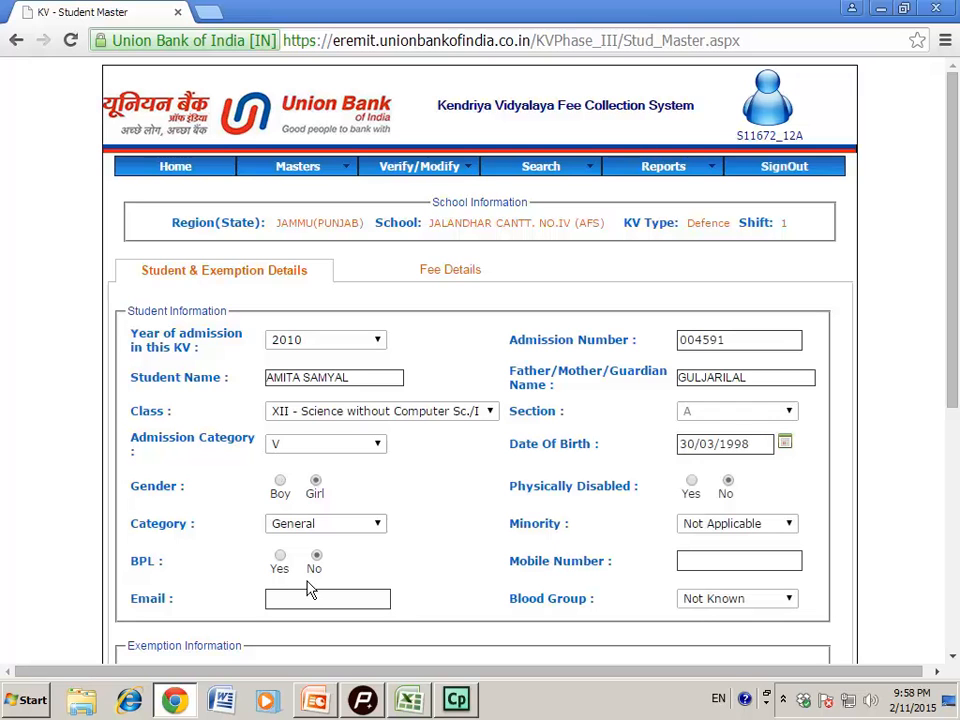
Choose category SC and leave minority at Not Applicable
click(378, 525)
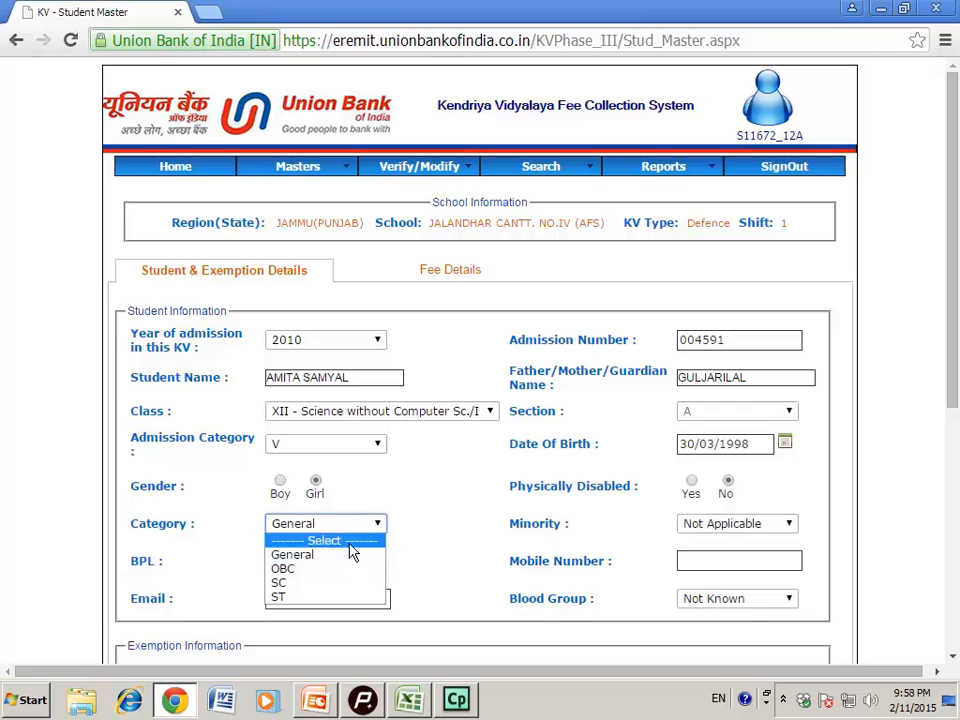
click(309, 586)
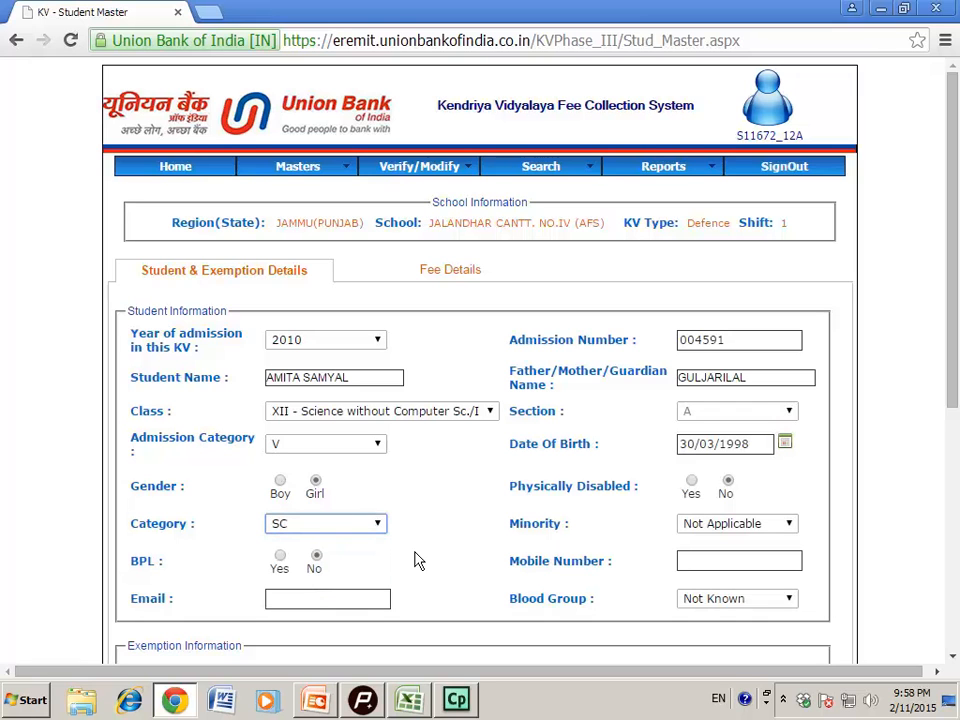
click(792, 525)
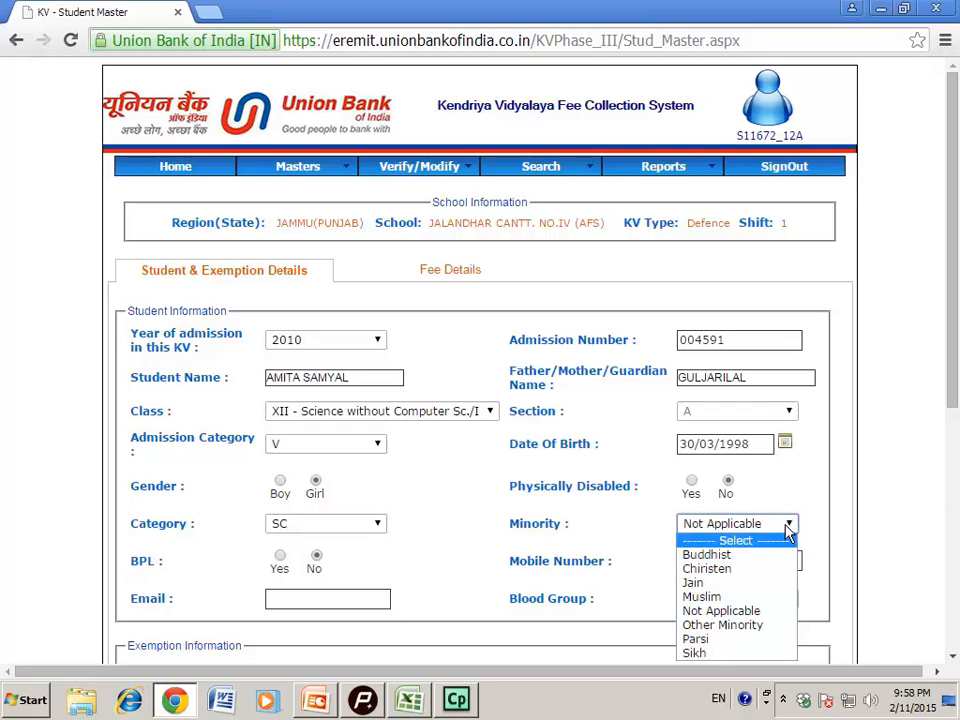
click(791, 524)
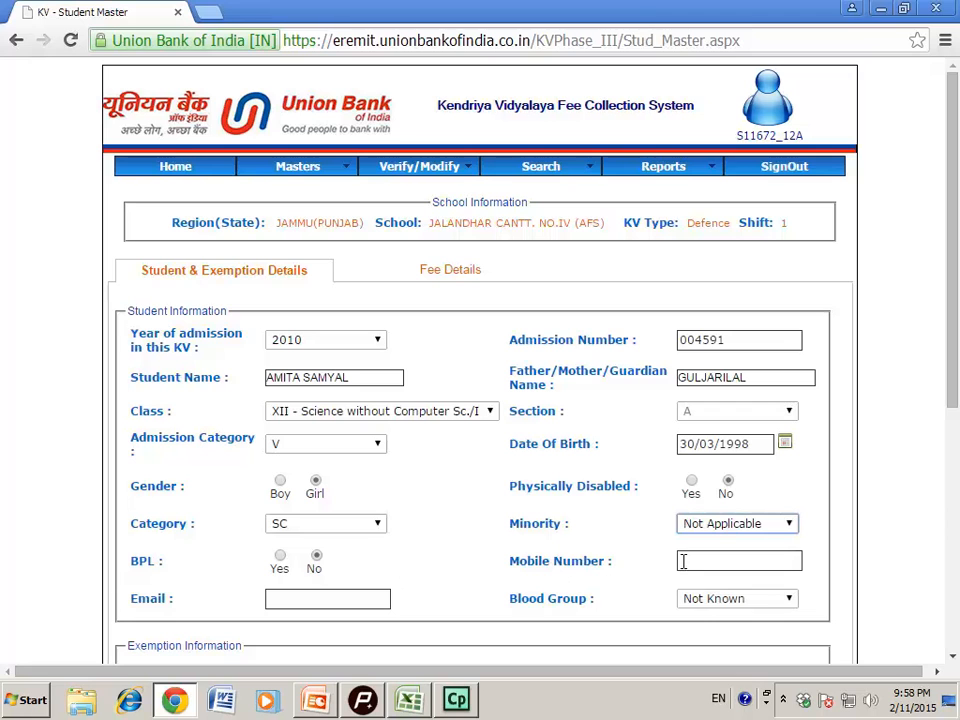
Enter the student's mobile number in the Mobile Number field
click(690, 559)
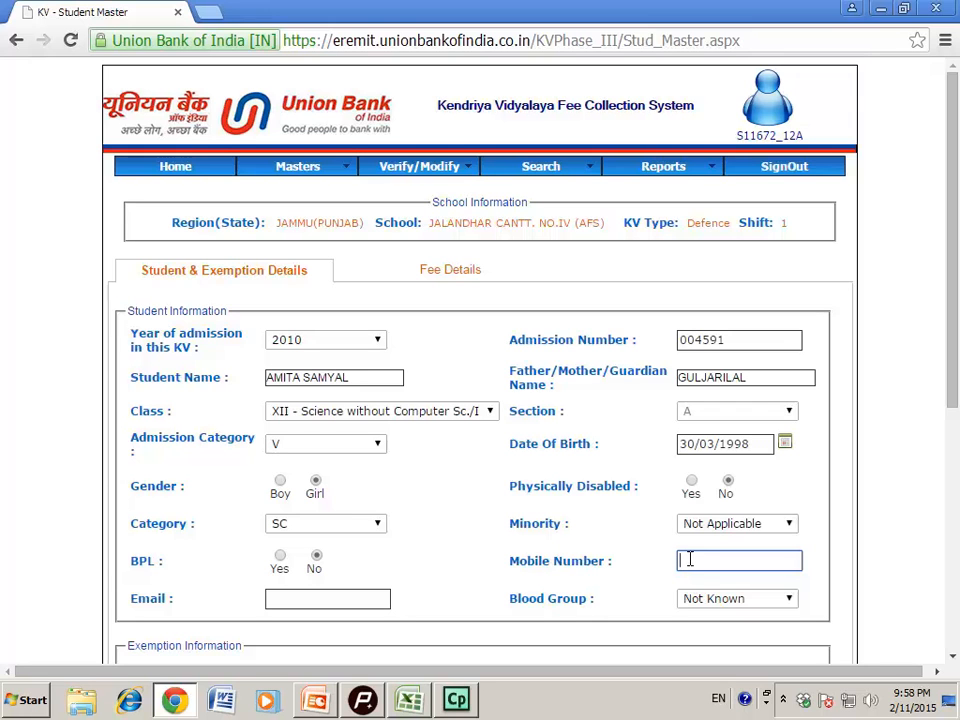
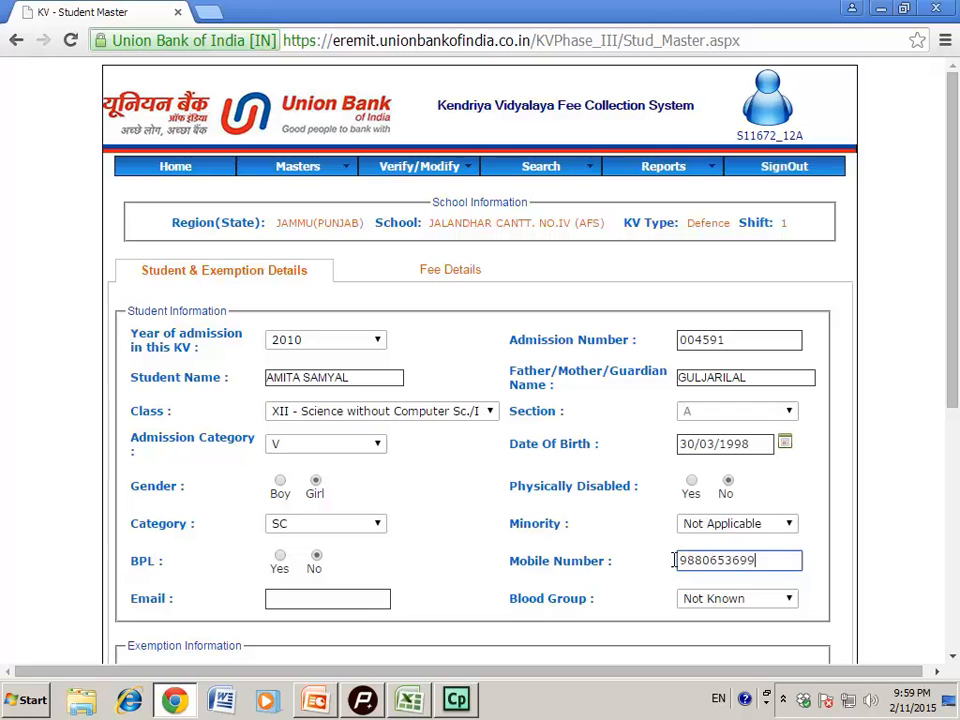
click(343, 600)
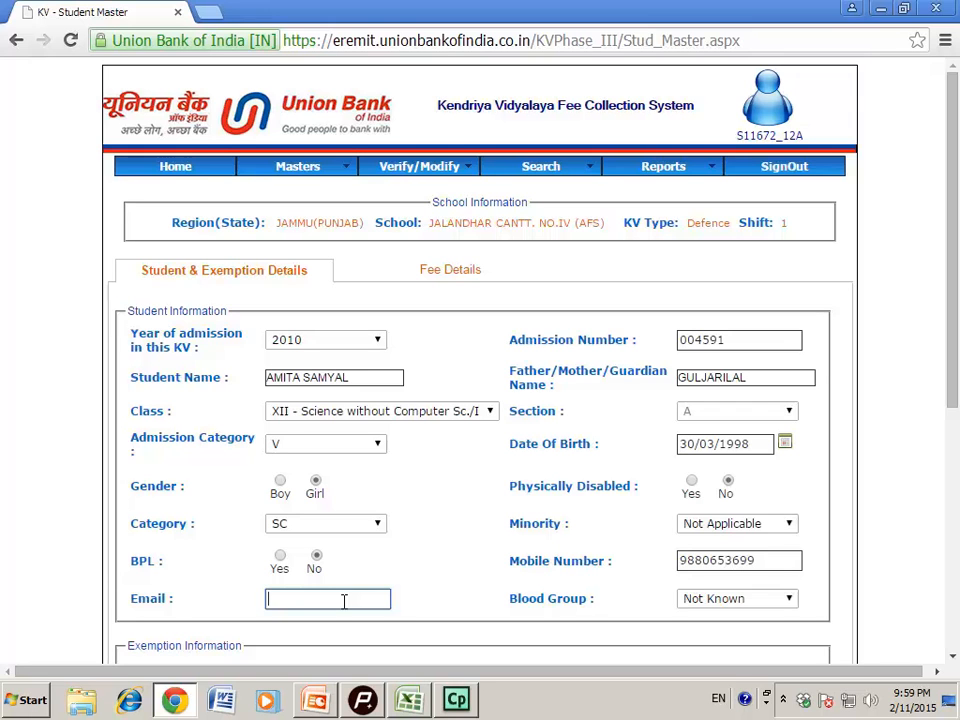
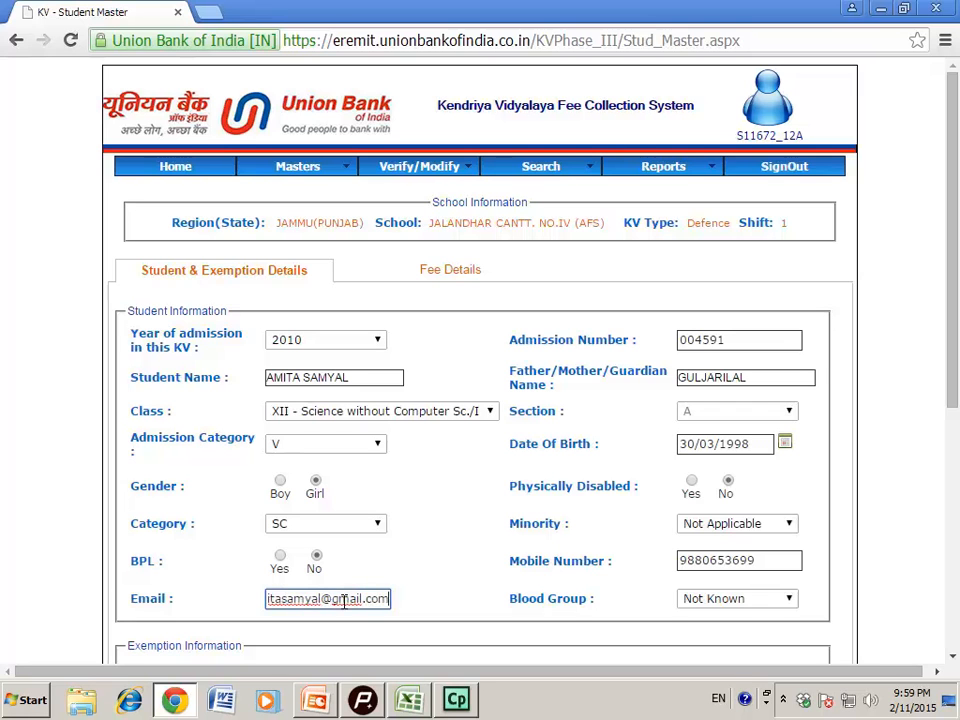
Fill in the student's Gmail address in the Email field
click(790, 600)
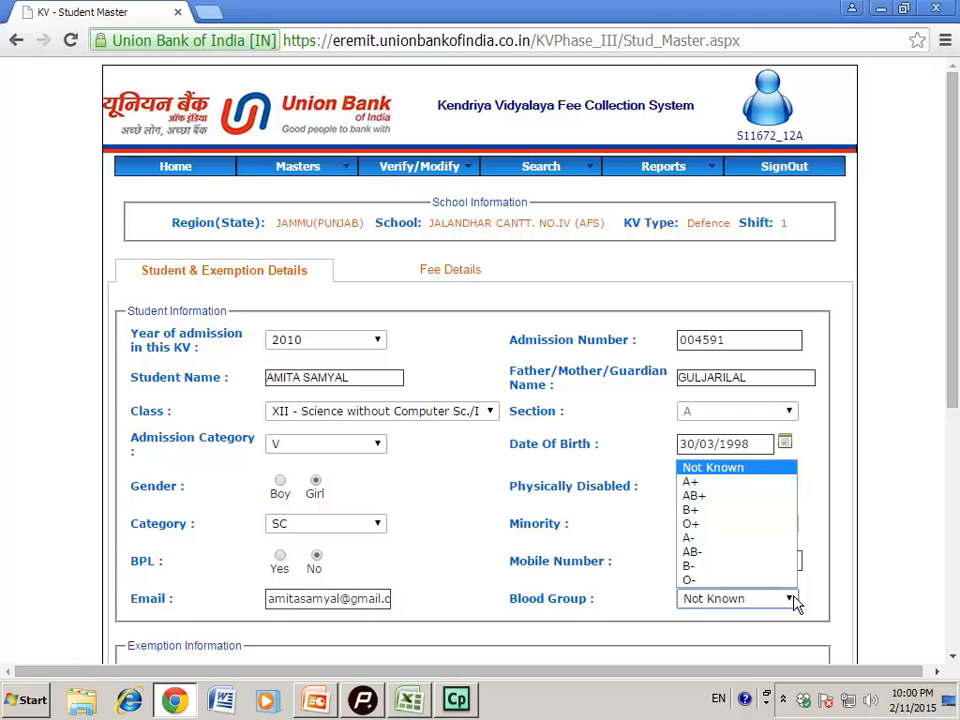
Choose A+ as the student's blood group on the form
click(700, 482)
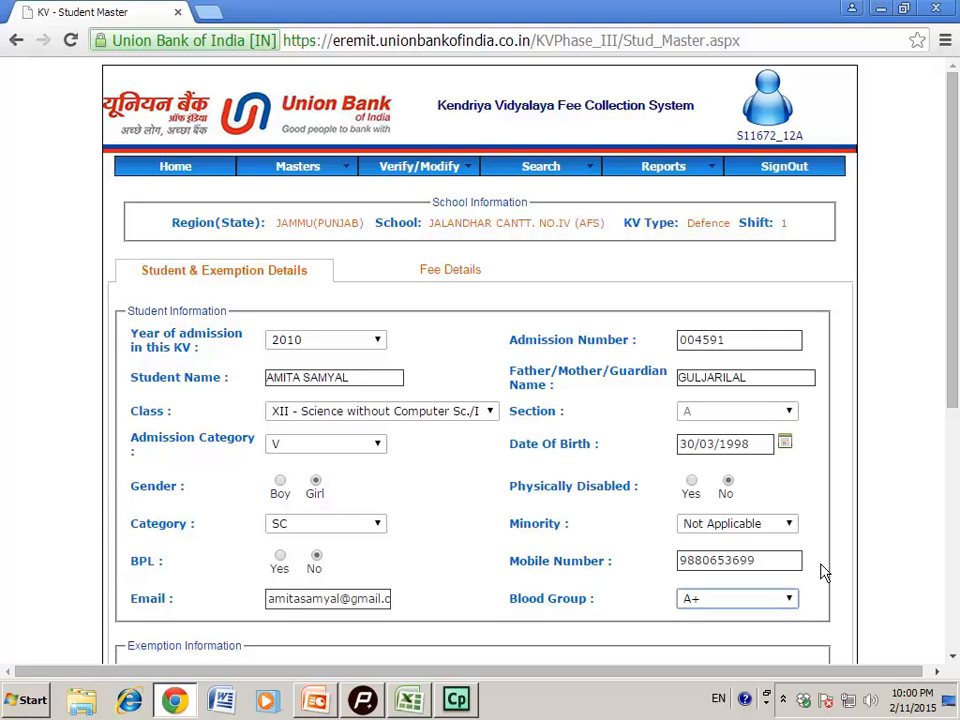
scroll(826, 569, down, 5)
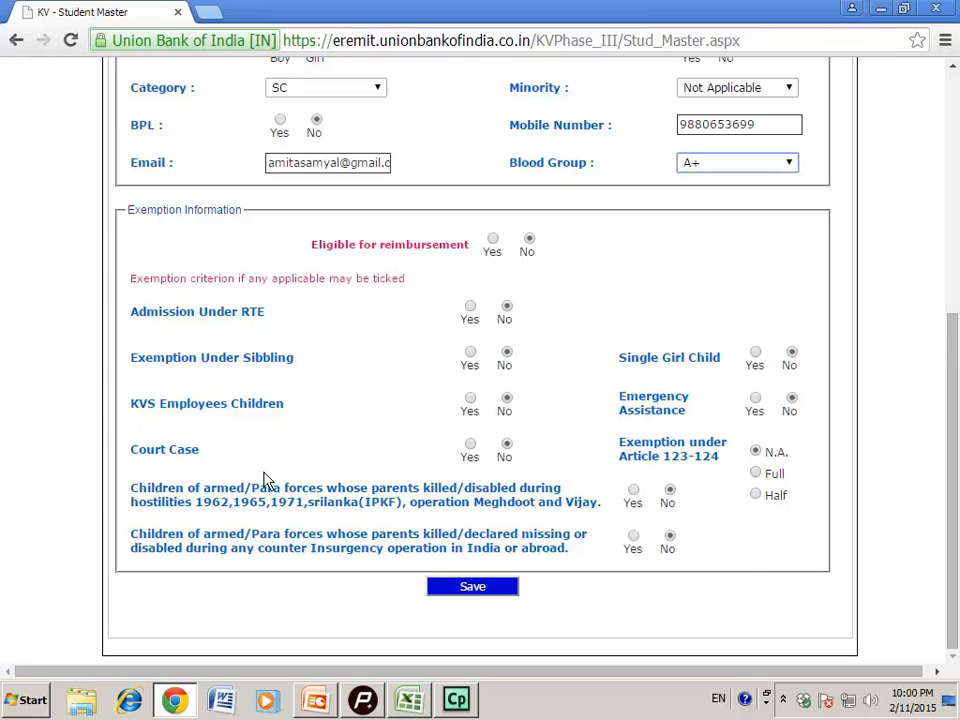
Save the student and exemption details to reach the Fee Details tab
click(474, 588)
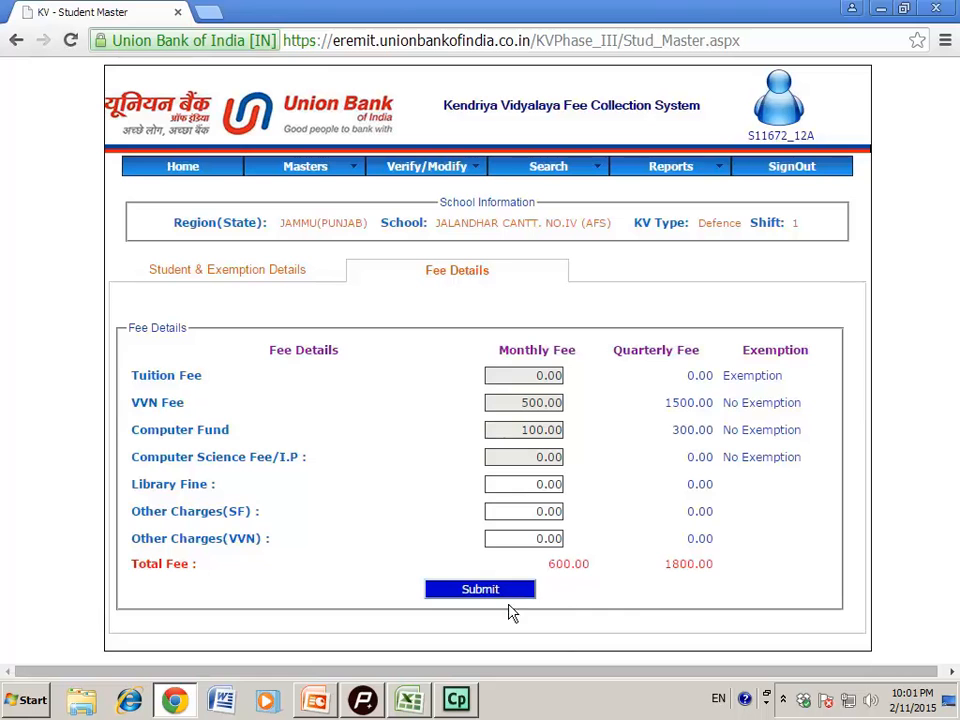
Submit the 1800.00 quarterly fee details and review the Student Details summary
click(478, 590)
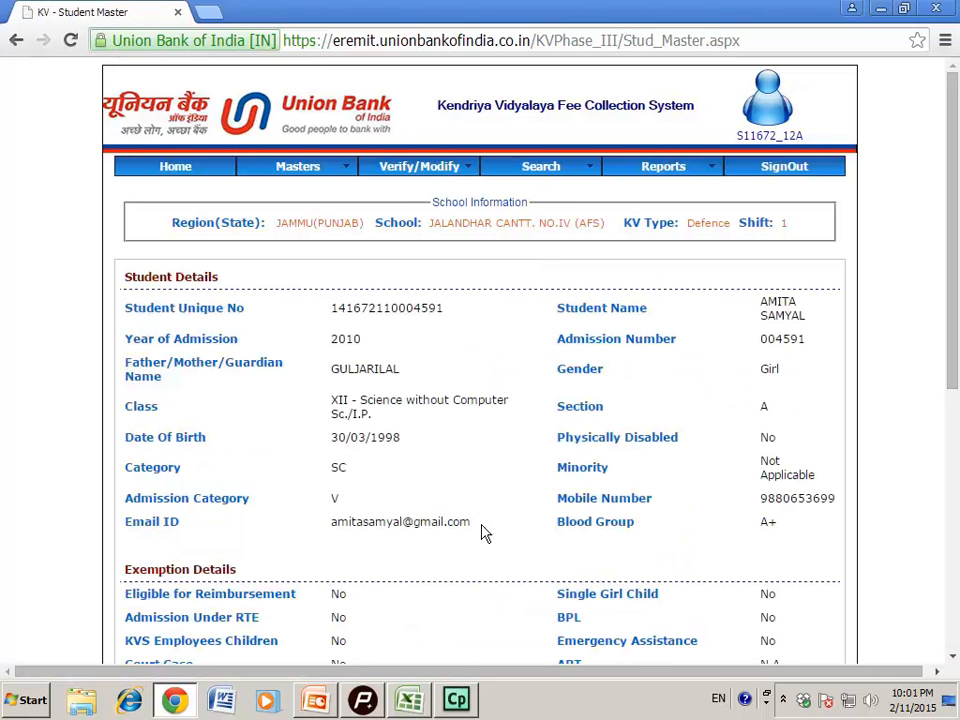
scroll(591, 445, down, 2)
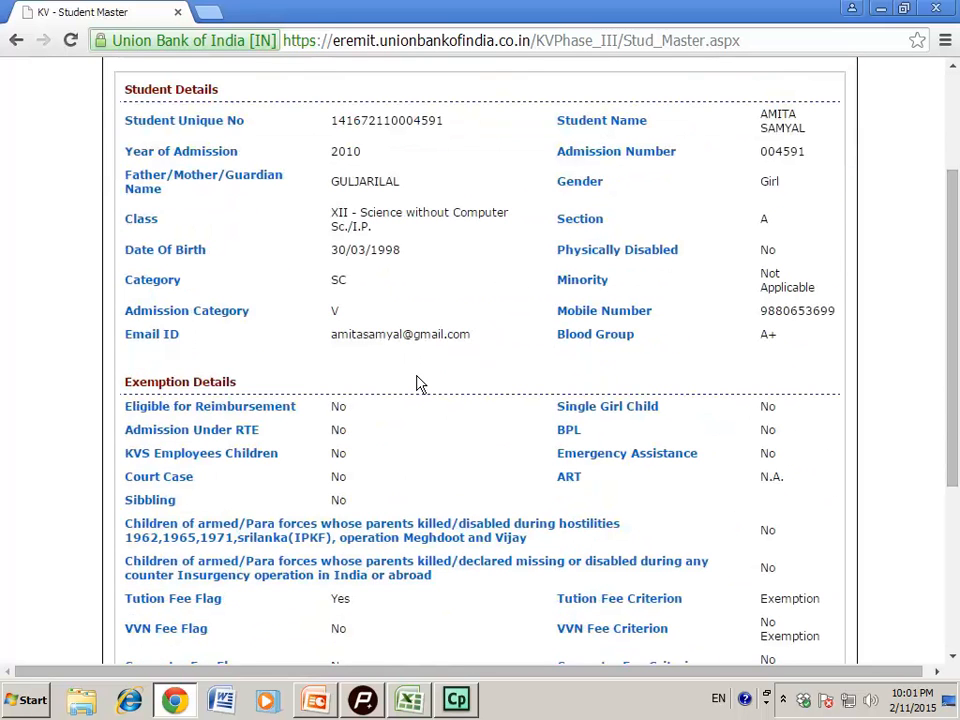
scroll(676, 433, down, 1)
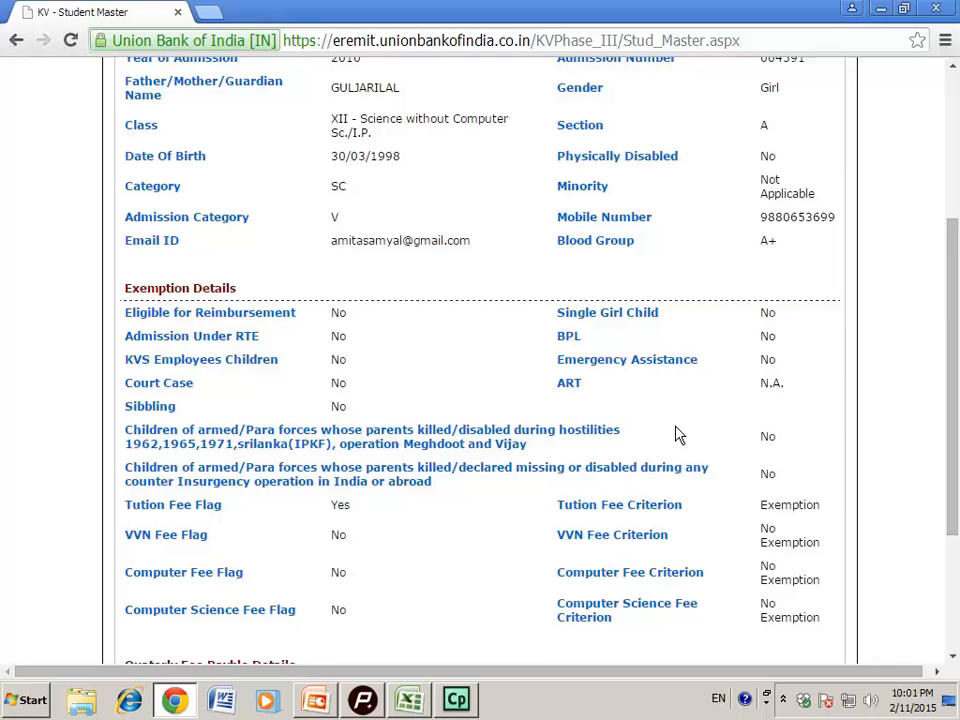
scroll(676, 433, down, 2)
scroll(676, 437, down, 1)
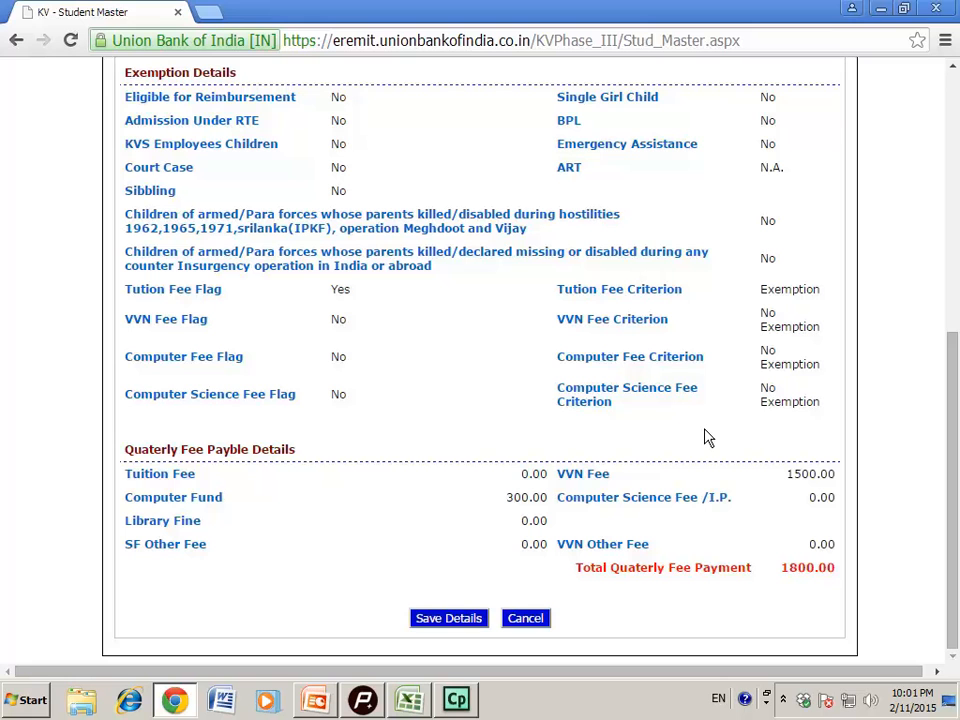
scroll(705, 437, up, 2)
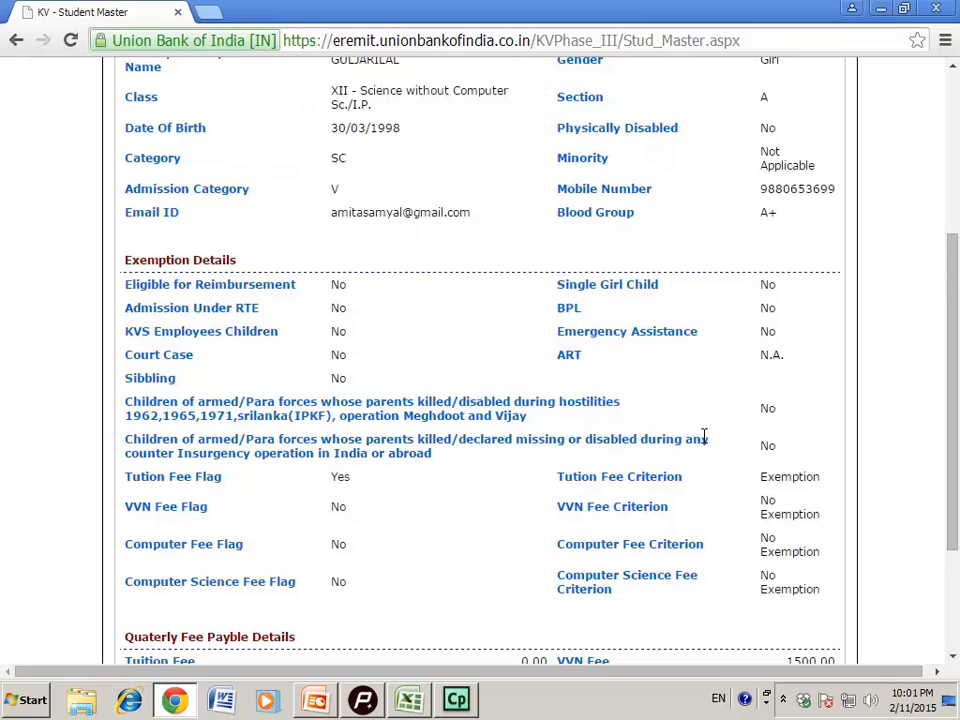
scroll(703, 442, down, 1)
scroll(690, 455, down, 1)
Save the reviewed student record, confirm it, and check the saved summary
click(462, 620)
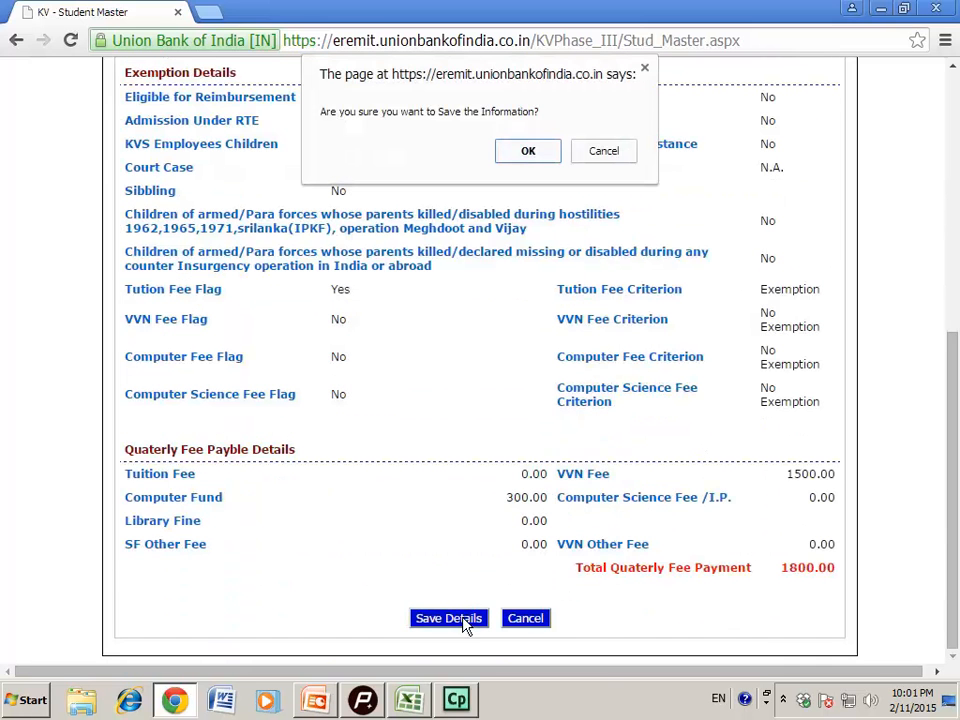
click(523, 151)
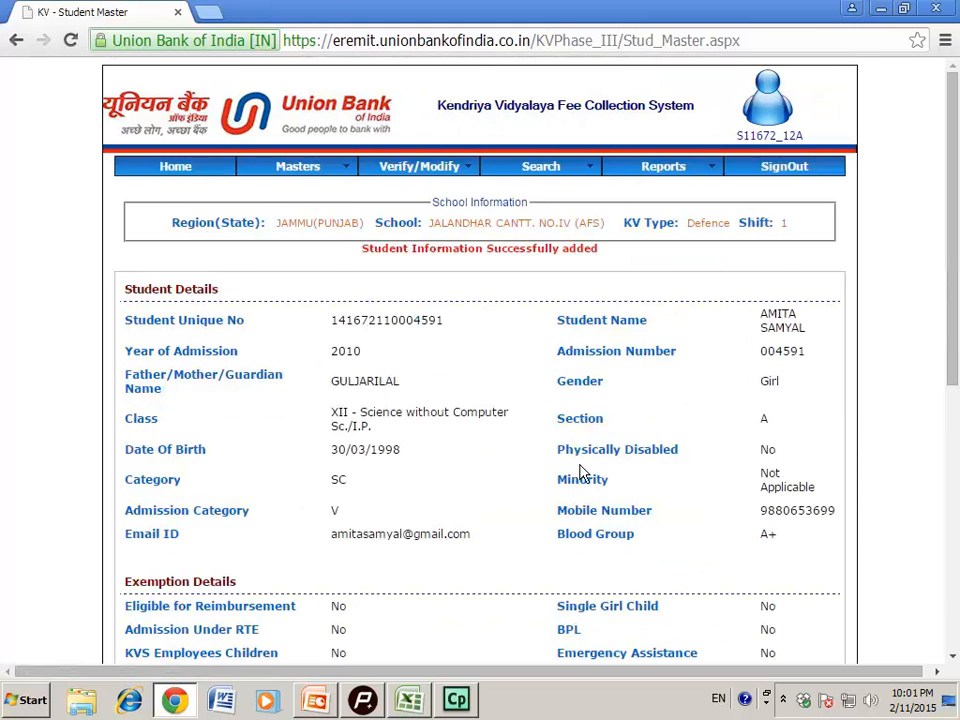
scroll(545, 478, down, 1)
scroll(540, 481, down, 1)
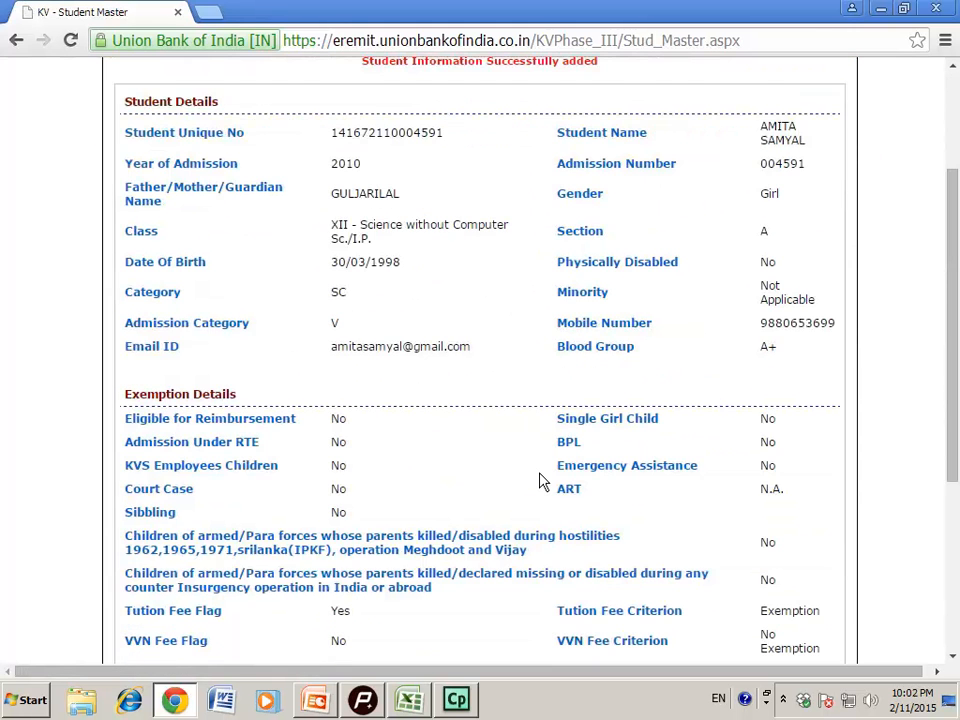
scroll(542, 480, up, 2)
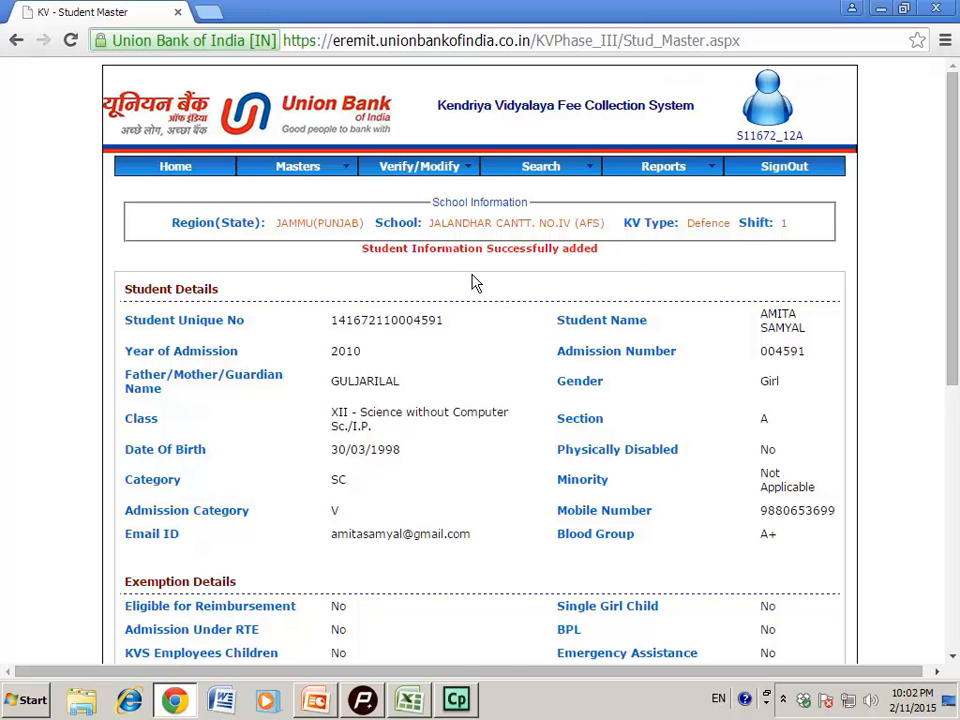
scroll(473, 282, down, 5)
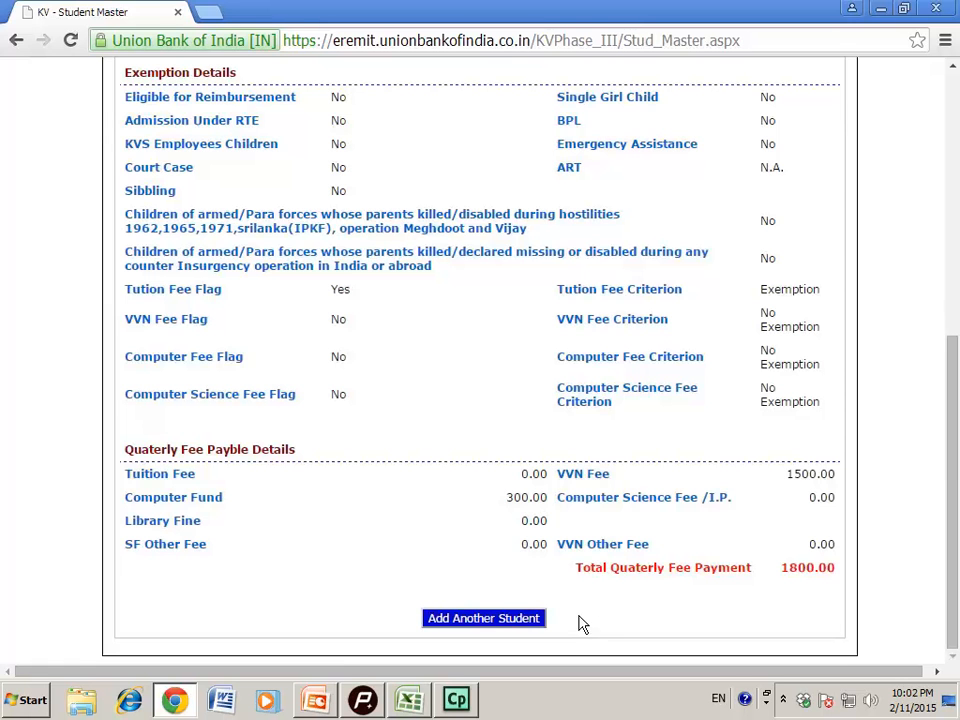
scroll(580, 618, up, 5)
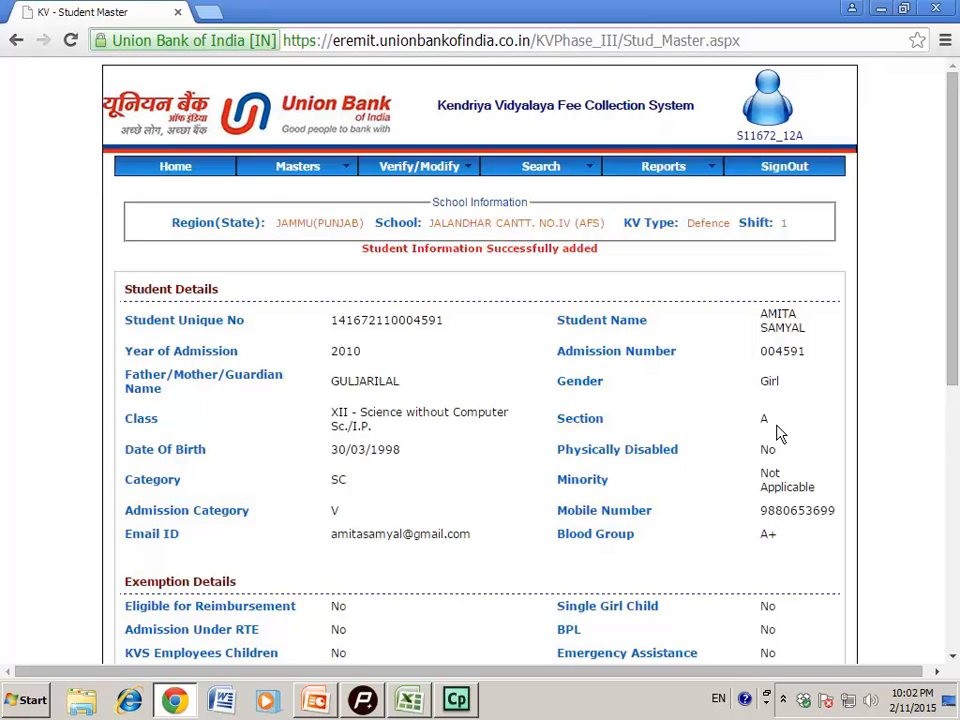
Sign out of the fee collection system to the login page
click(784, 169)
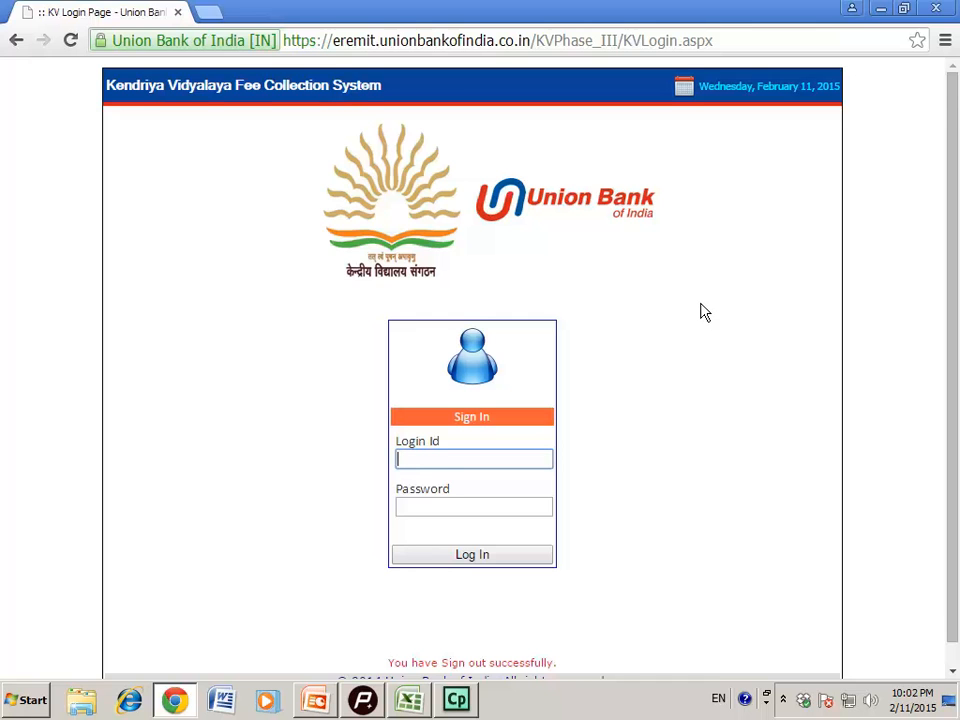
scroll(705, 313, down, 1)
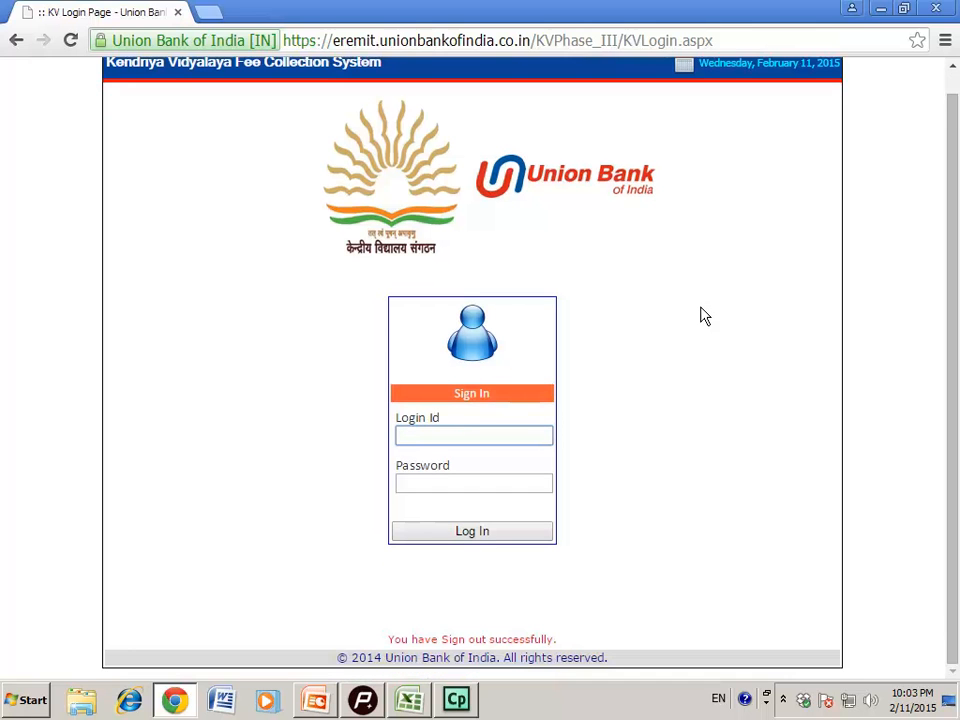